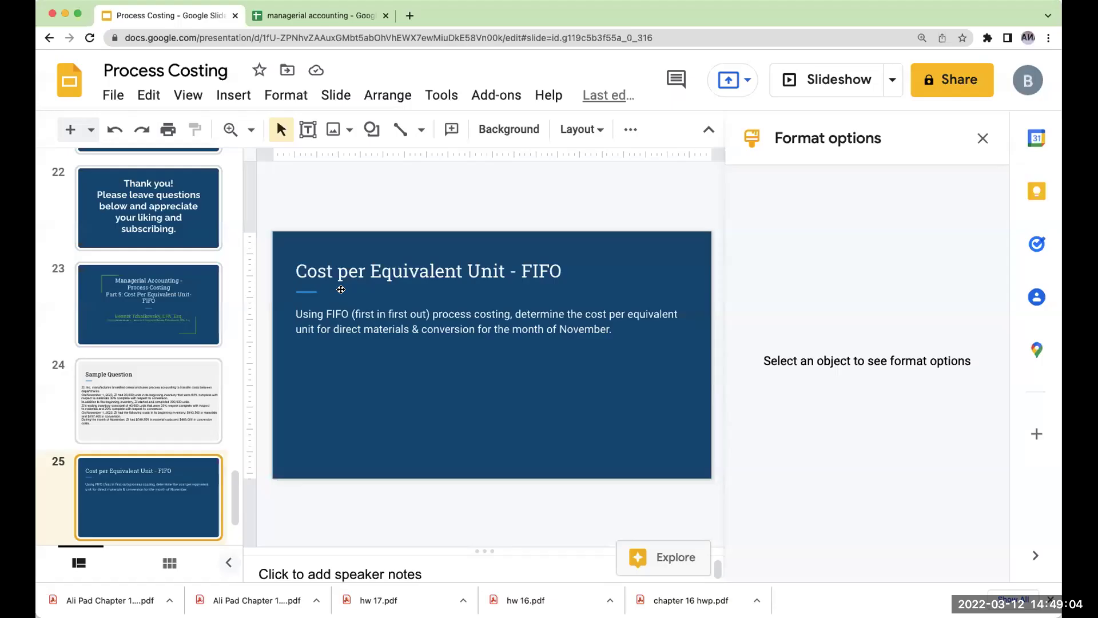
Step: Scroll up the slide thumbnails of the Process Costing deck from the FIFO question slide
scroll(190, 309, "up", 5)
scroll(190, 308, "up", 2)
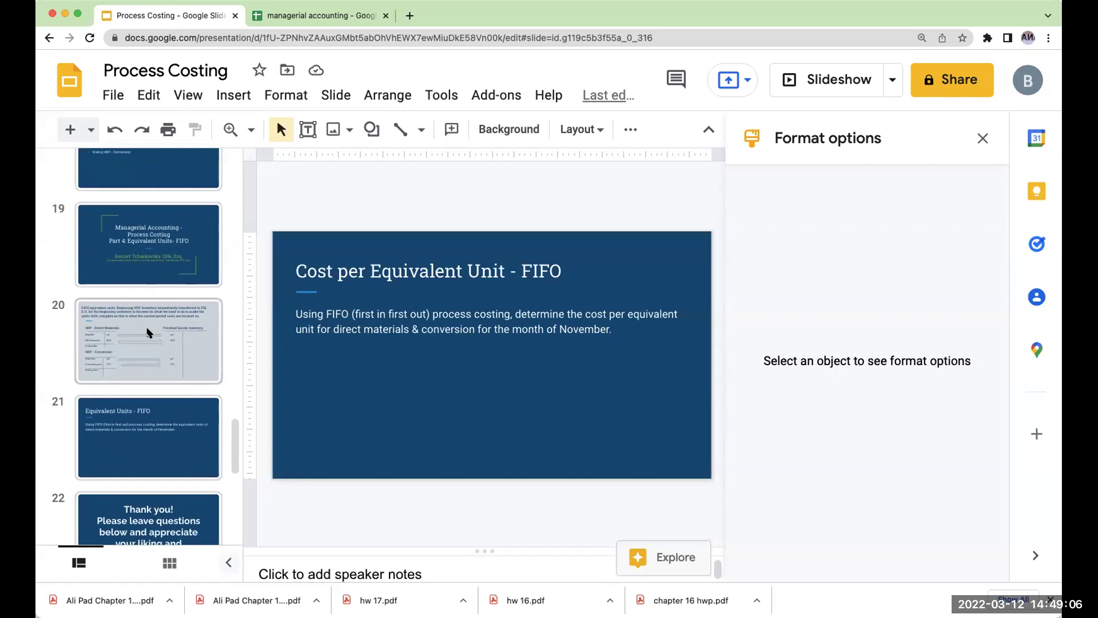
left_click(298, 16)
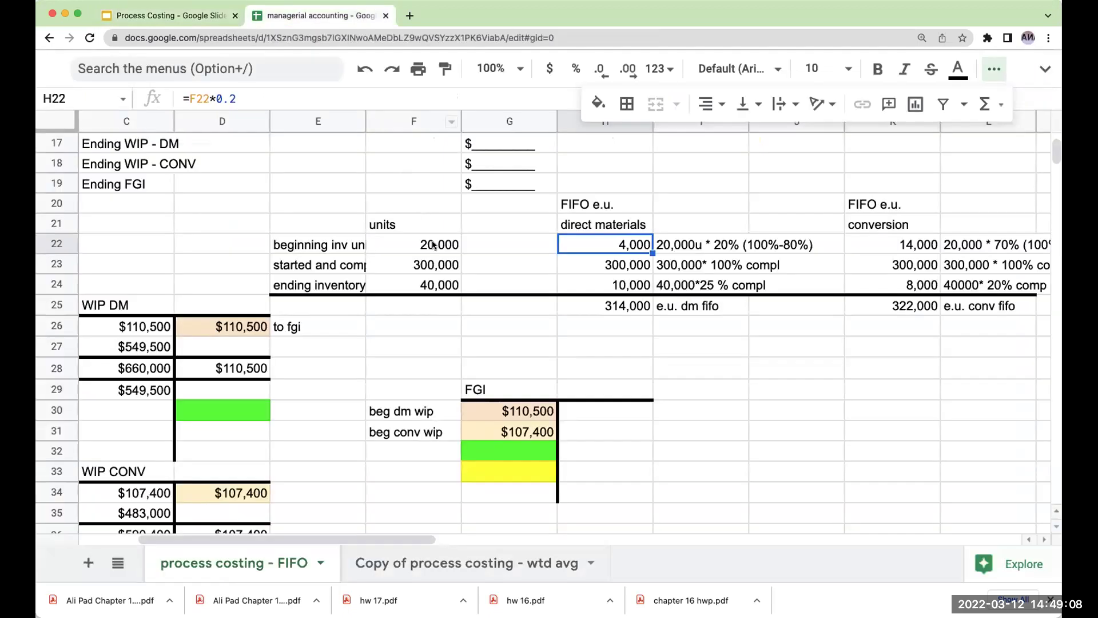
scroll(367, 529, "left", 4)
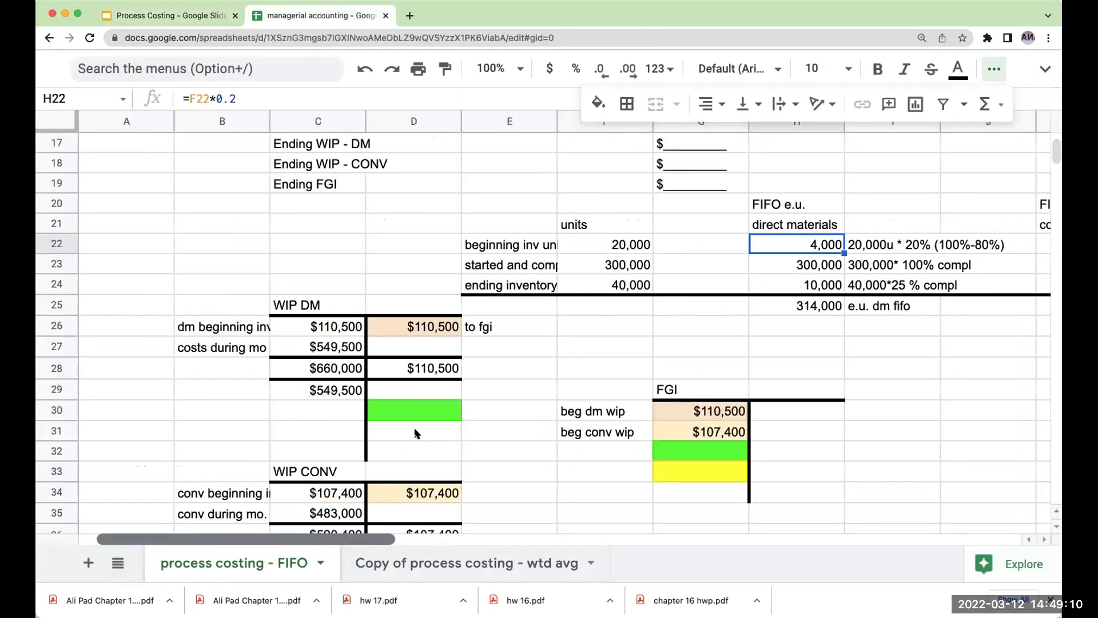
scroll(452, 325, "down", 2)
scroll(452, 324, "down", 3)
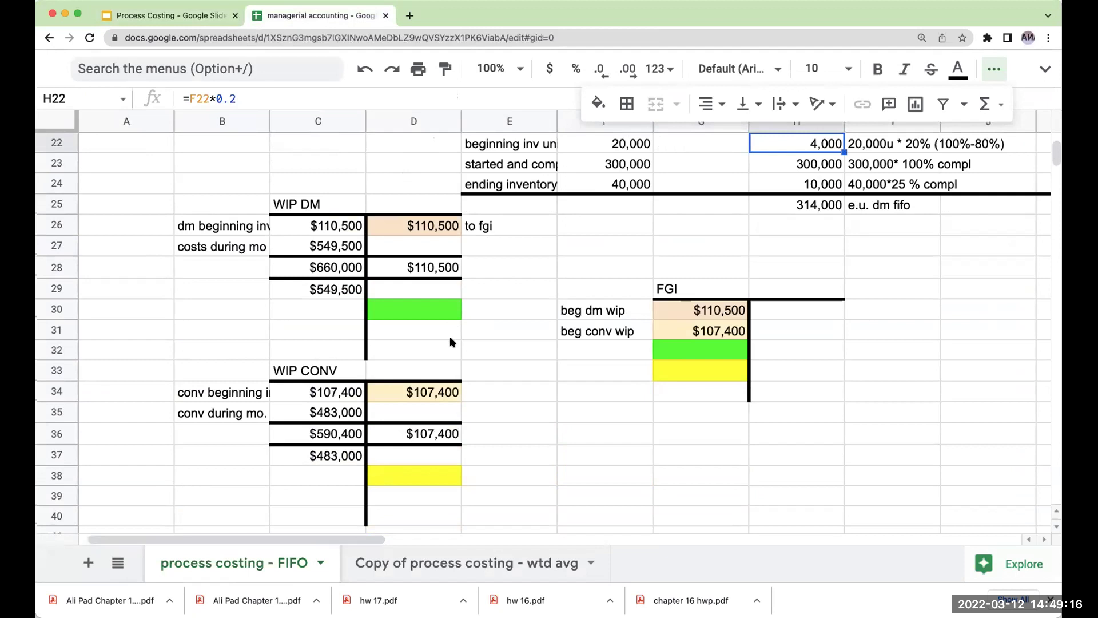
left_click(342, 225)
left_click(408, 224)
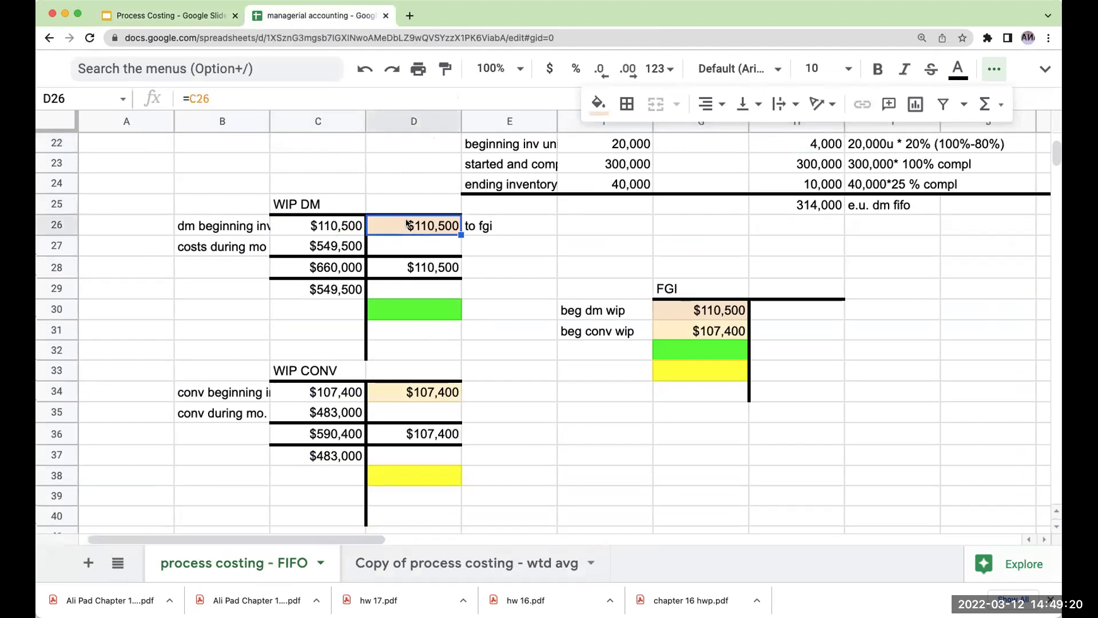
left_click(706, 307)
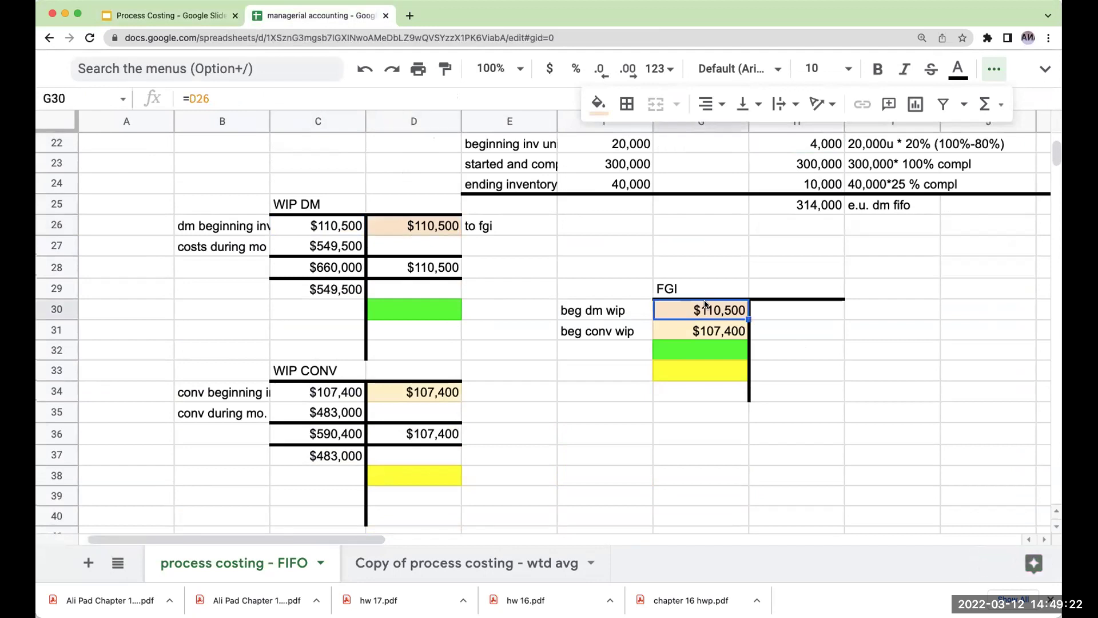
scroll(705, 306, "up", 1)
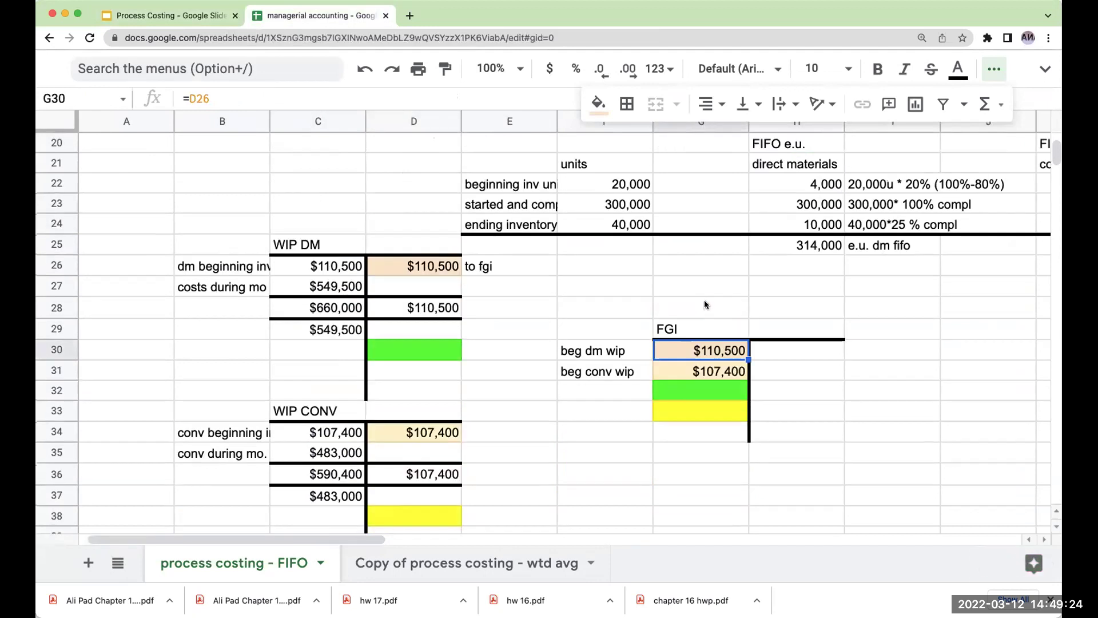
scroll(708, 304, "up", 3)
scroll(717, 338, "down", 3)
scroll(718, 340, "up", 1)
left_click(817, 353)
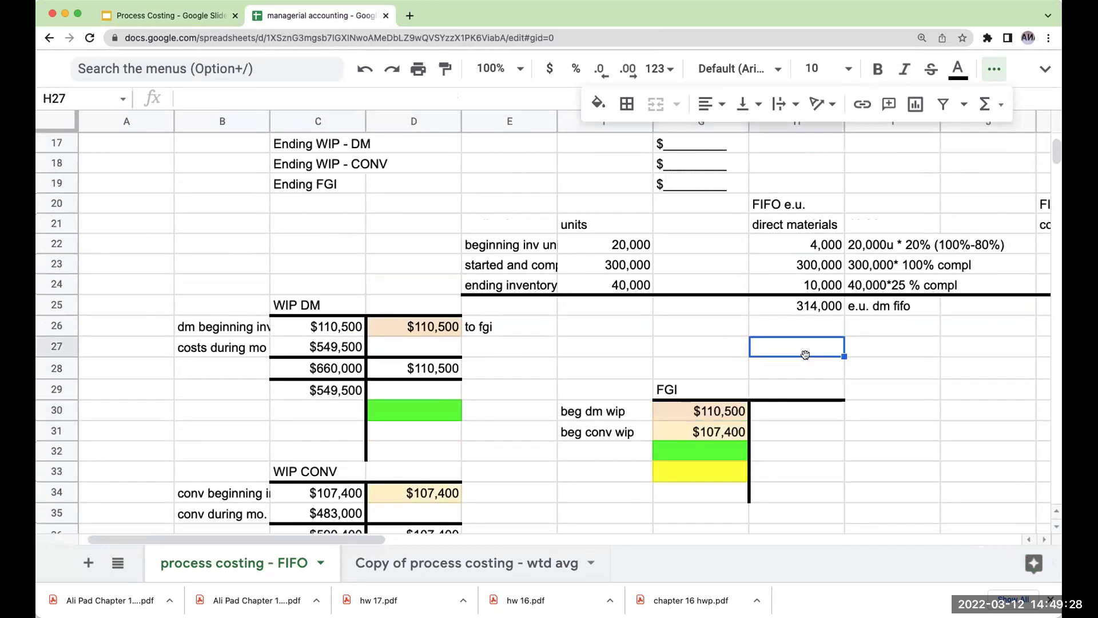
key("Right")
key("Right")
key("Right")
key("Up")
key("Right")
key("Down")
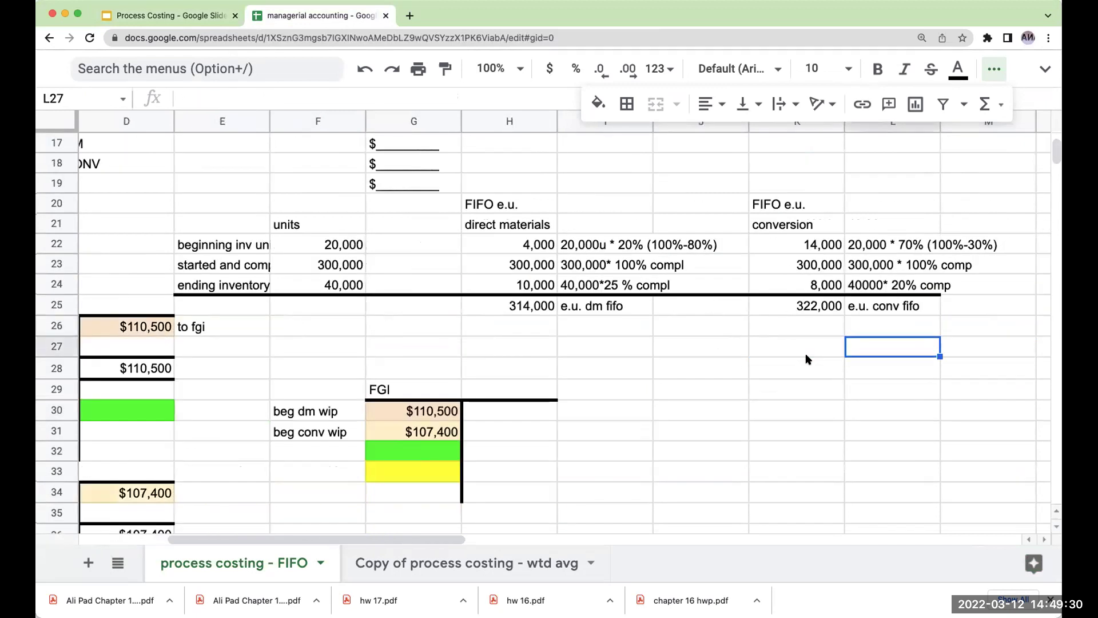
key("Left")
key("Left")
key("Left")
key("Up")
key("Up")
key("Up")
key("Left")
key("Up")
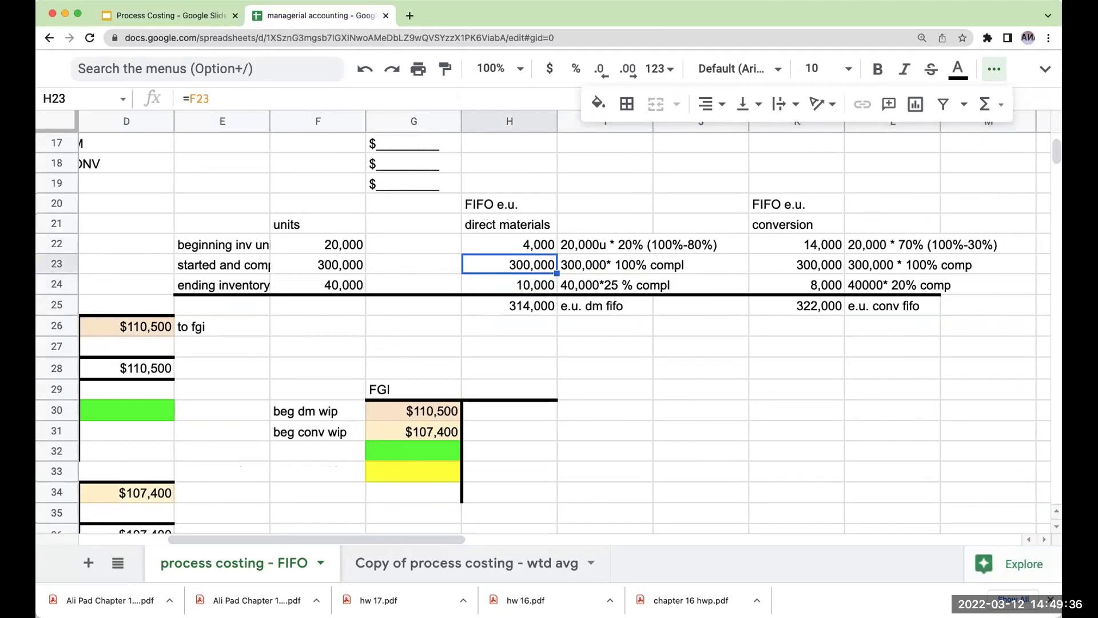
key("Up")
scroll(511, 264, "up", 5)
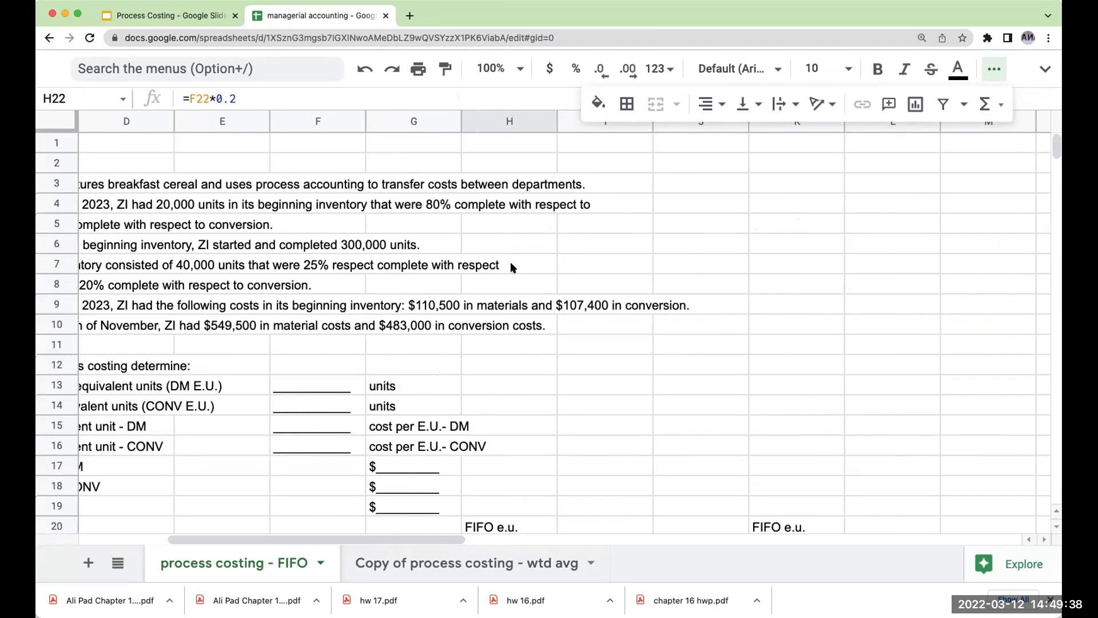
scroll(392, 235, "left", 3)
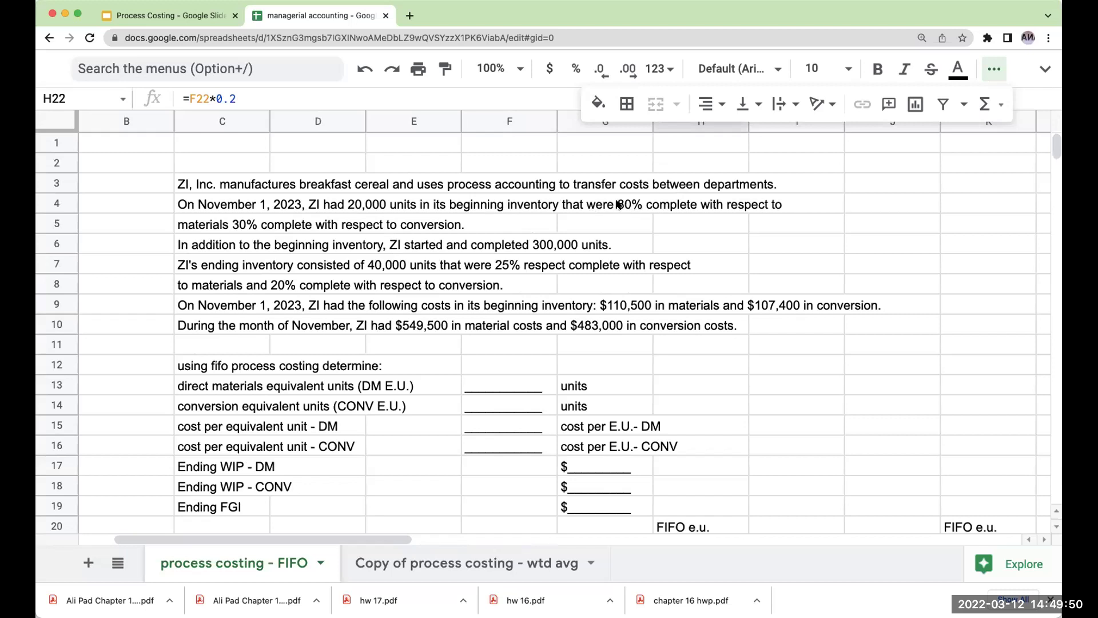
scroll(619, 205, "down", 5)
left_click(819, 413)
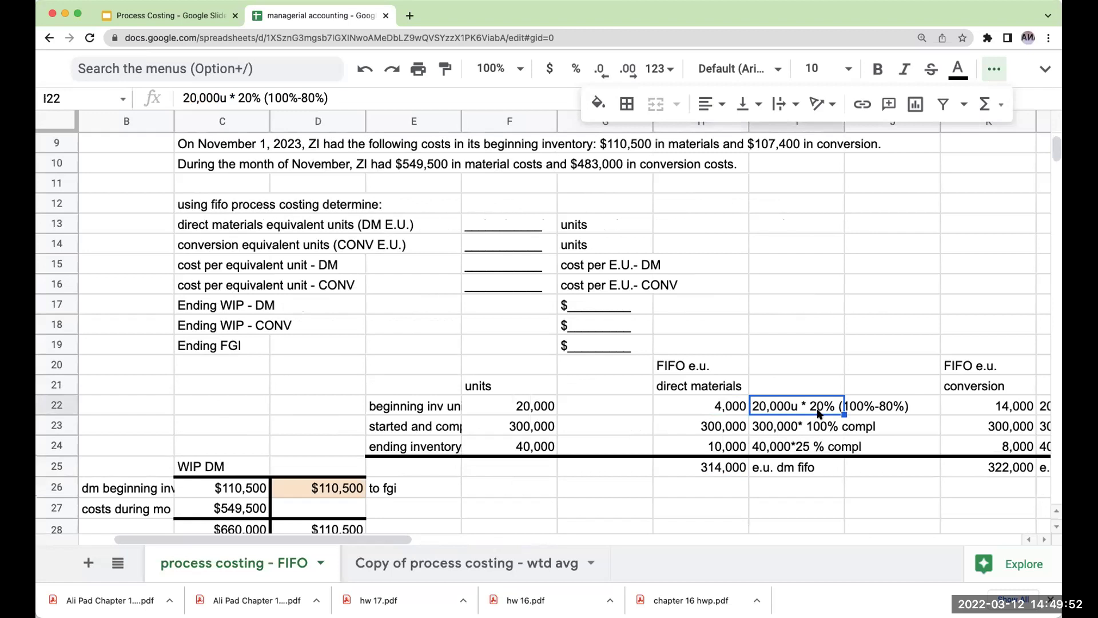
scroll(263, 201, "up", 5)
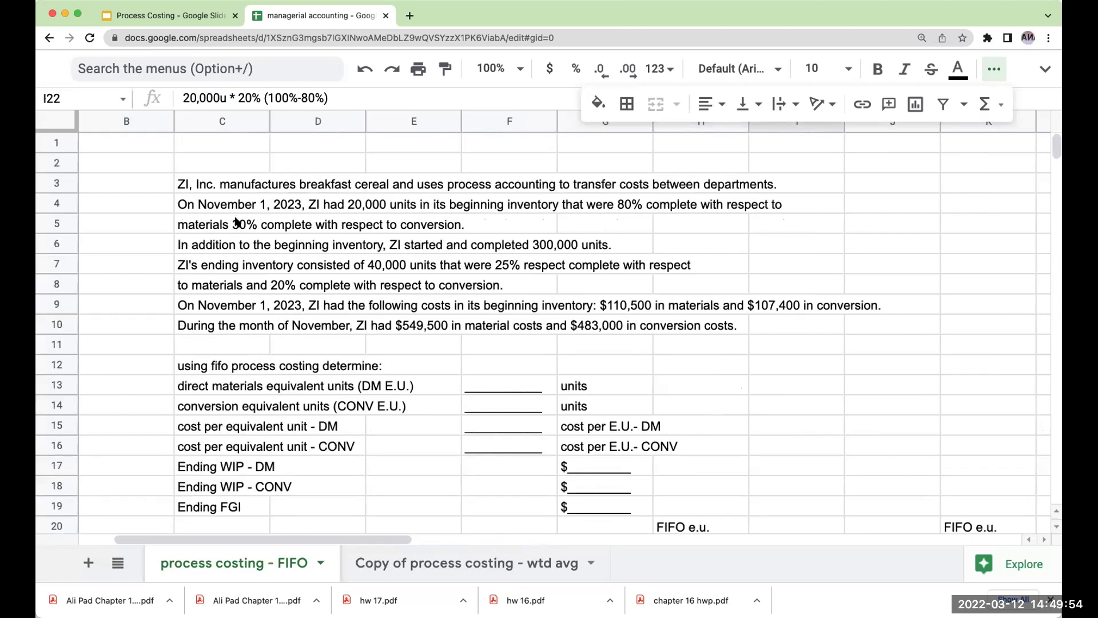
scroll(924, 475, "down", 3)
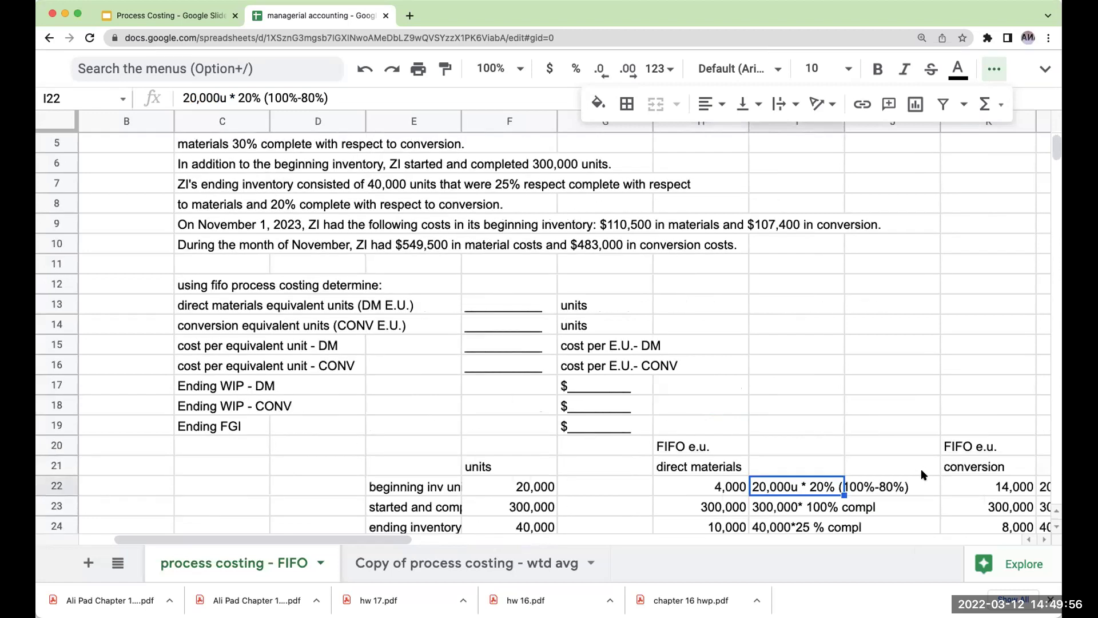
left_click(1032, 487)
scroll(549, 332, "right", 3)
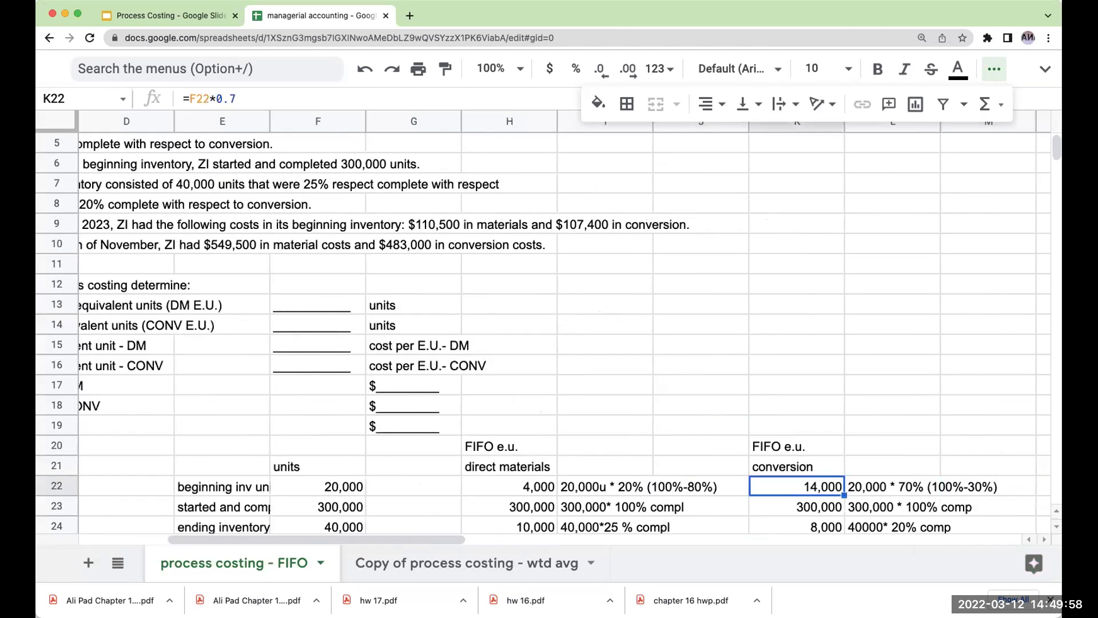
scroll(895, 468, "down", 5)
Step: Add labels 'cost per e.u. - FIFO DM' in I27, 'costs during period' in K27, 'e.u. dm fifo' in K28
left_click(598, 408)
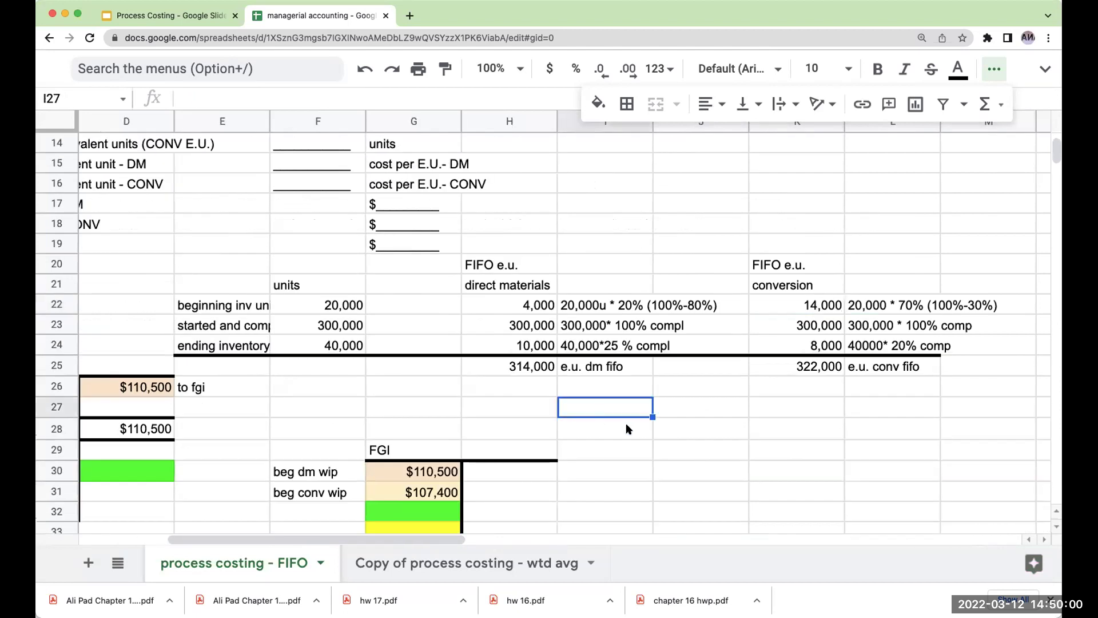
type("cost per")
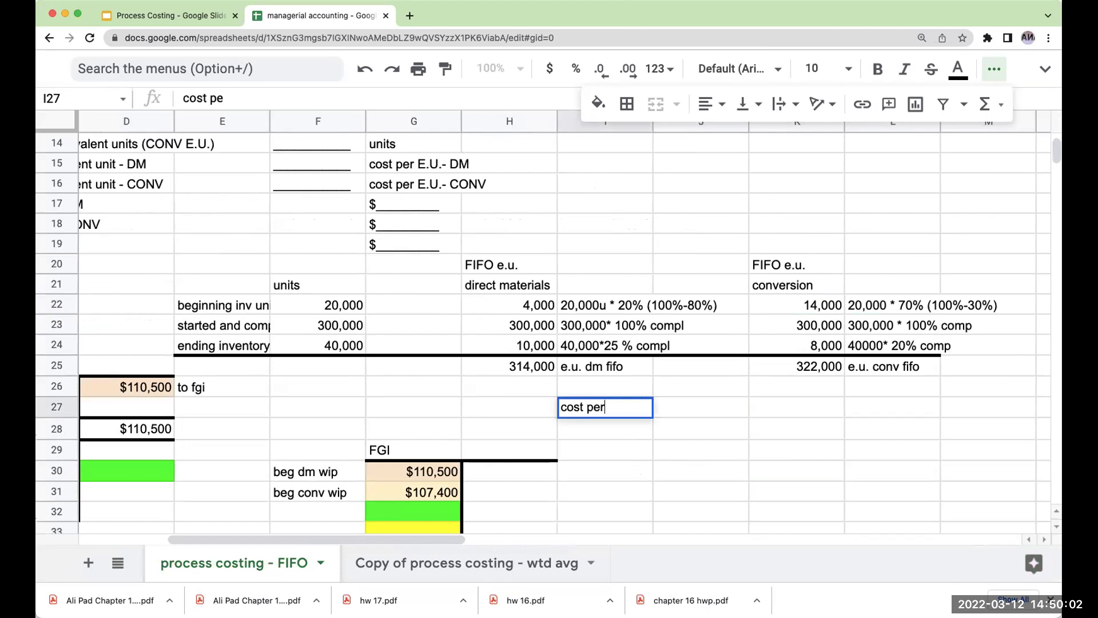
type(" e.u. - FIFO DM")
key("Return")
key("Up")
key("Right")
key("Right")
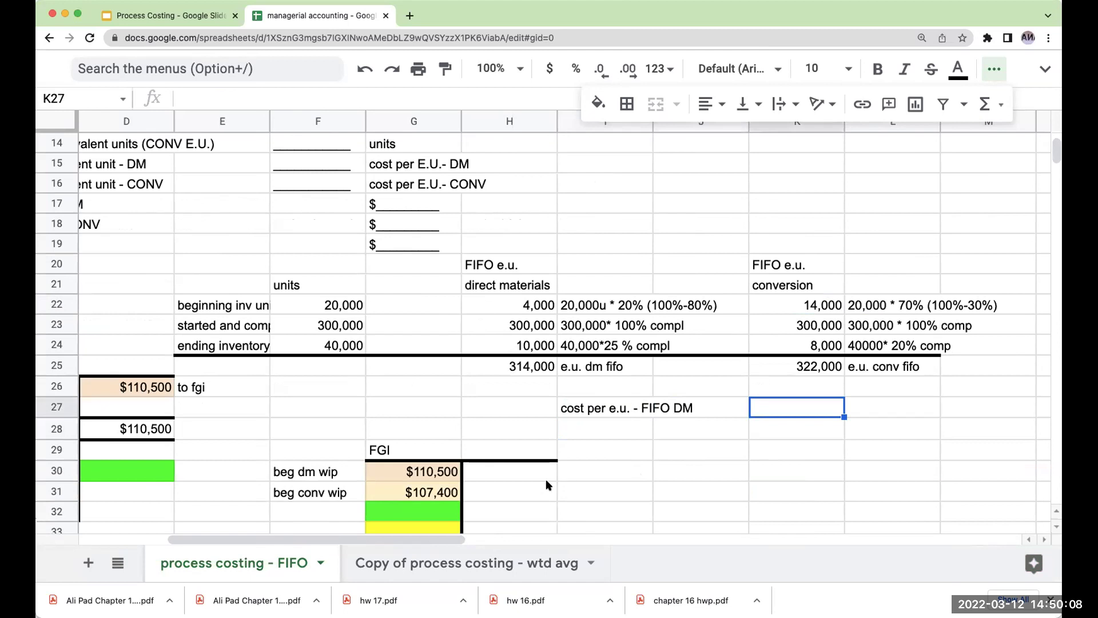
left_click(413, 479)
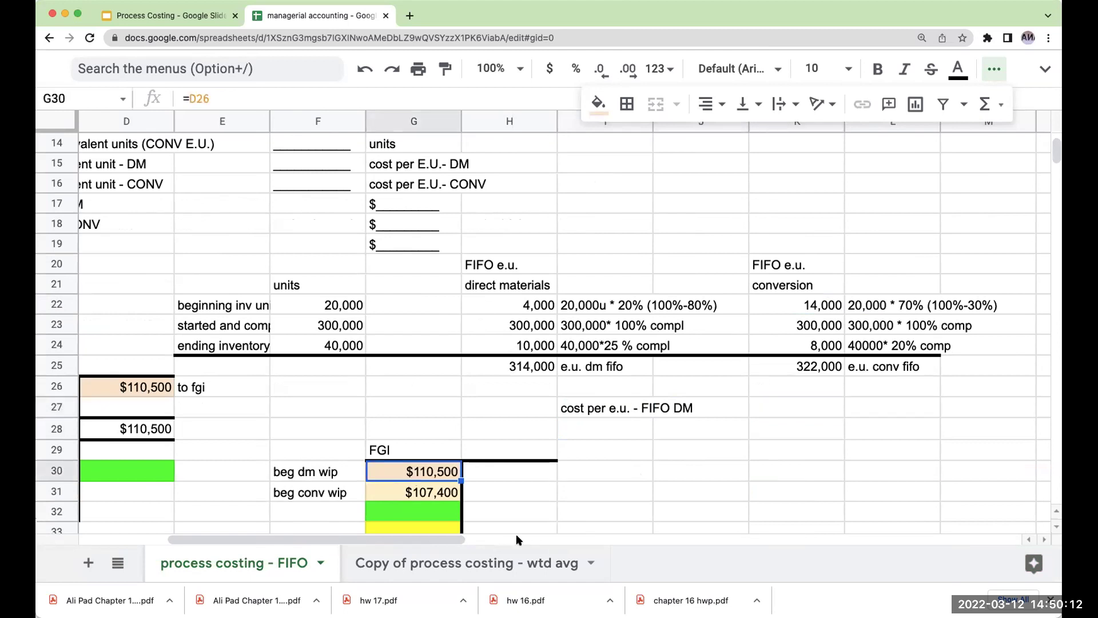
left_click(769, 415)
type("costs during pe")
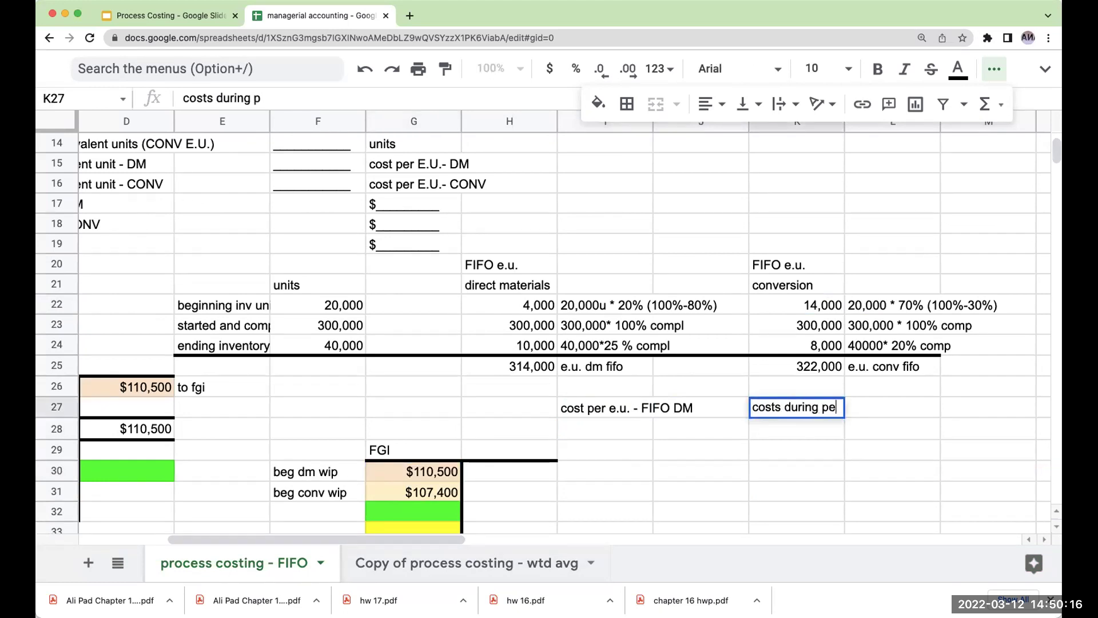
type("riod")
key("Return")
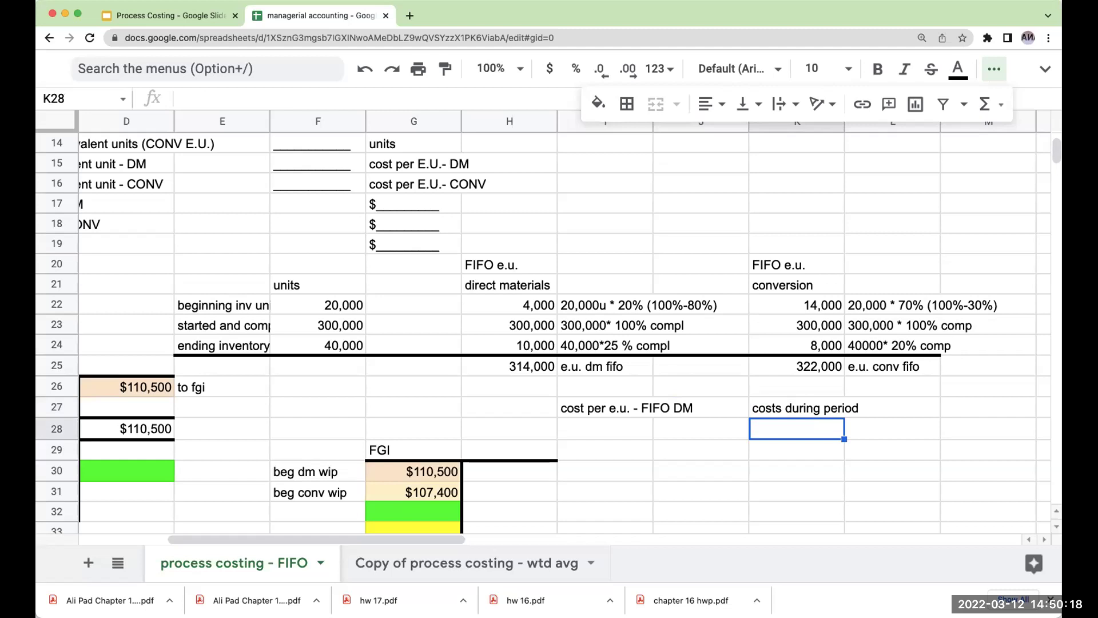
type("e.u. dm fifo")
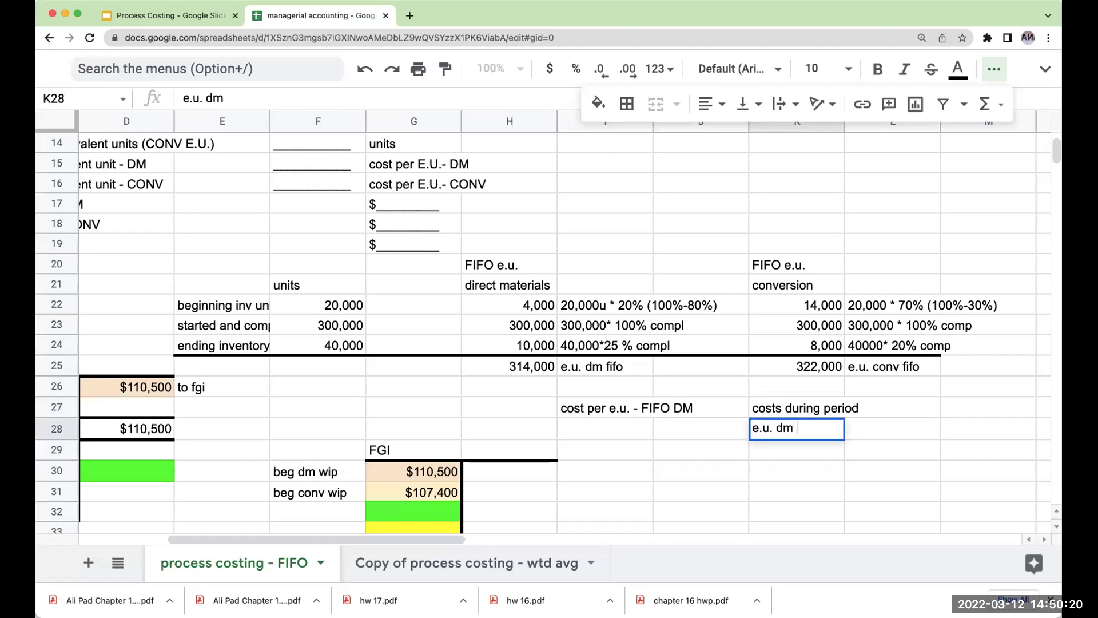
key("Return")
Step: Link L27 to the $549,500 period DM cost and L28 to the 314,000 equivalent units in H25
left_click(892, 408)
type("+")
key("Left")
key("Left")
key("Left")
key("Left")
key("Left")
key("Left")
key("Down")
key("Left")
key("Left")
key("Left")
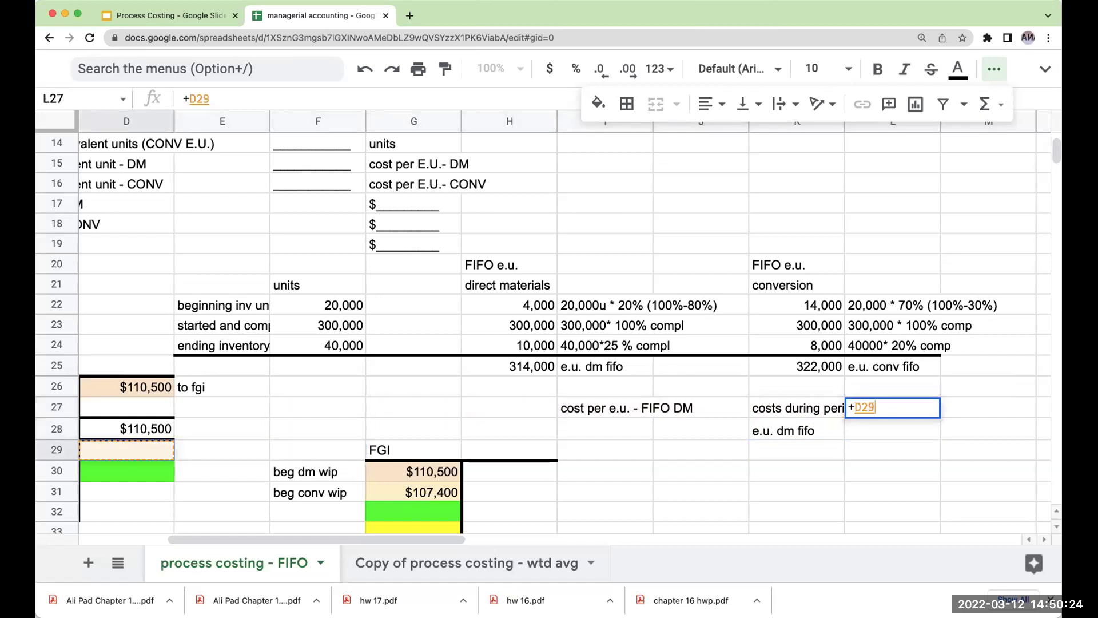
key("Up")
key("Return")
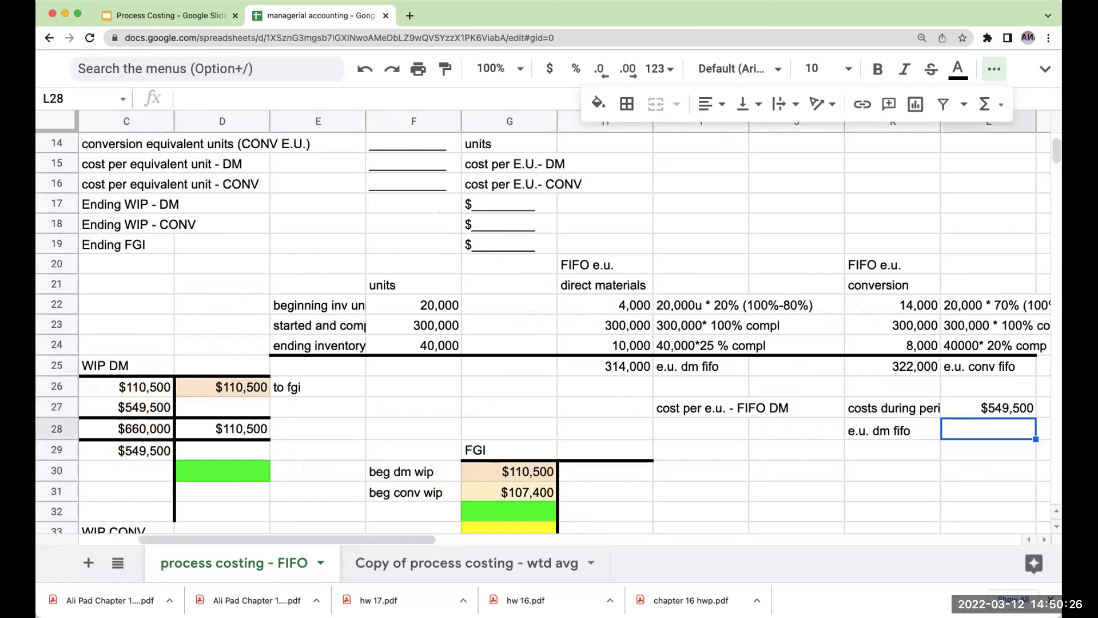
type("+")
key("Left")
key("Left")
key("Left")
key("Left")
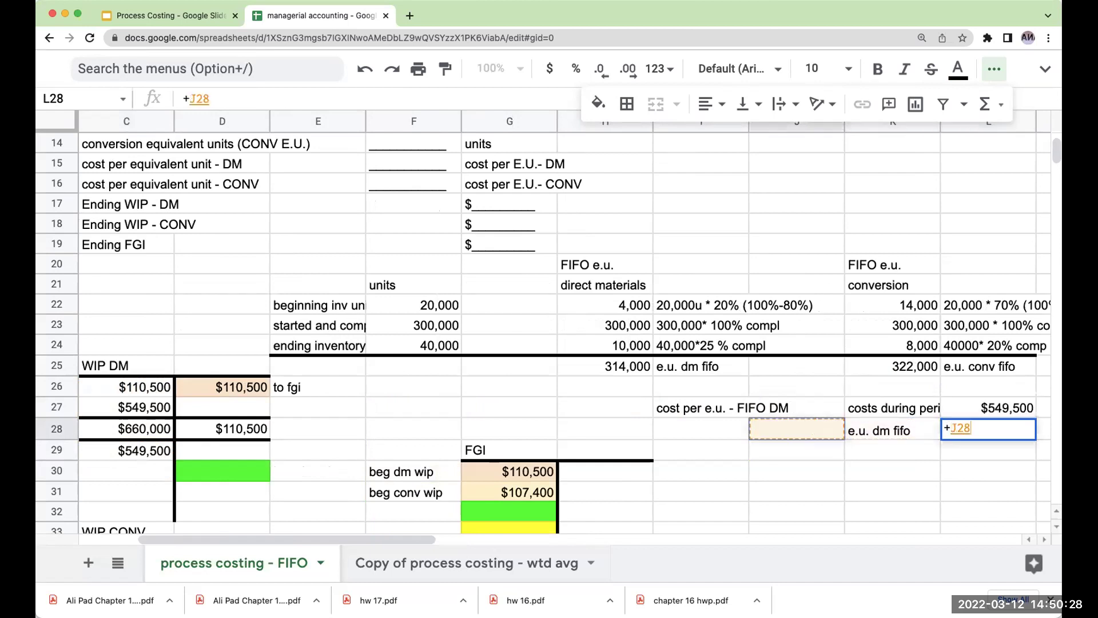
key("Up")
key("Up")
key("Up")
key("Return")
key("Up")
key("Right")
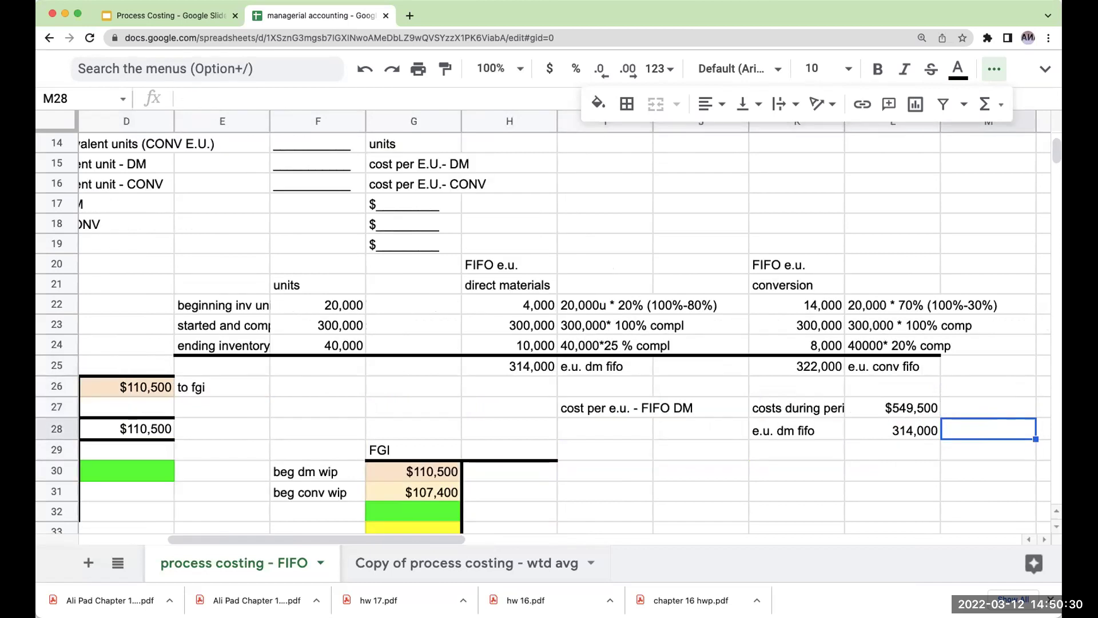
Step: Add a top border to K28:L28 under the DM cost figure
left_click_drag(812, 432, 892, 431)
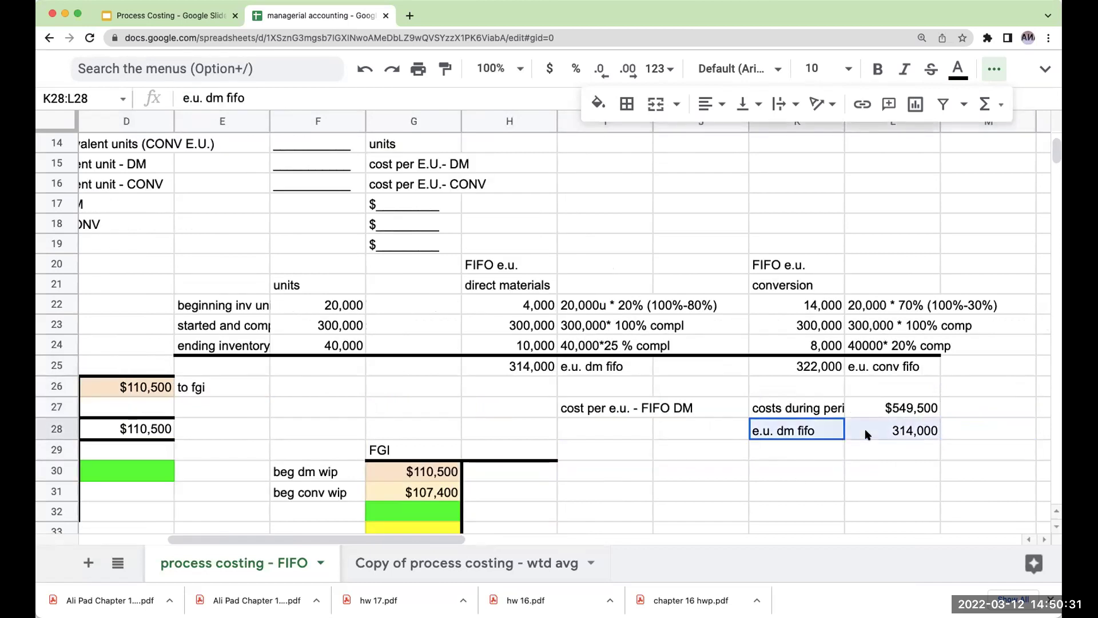
left_click(626, 104)
left_click(658, 169)
left_click(987, 394)
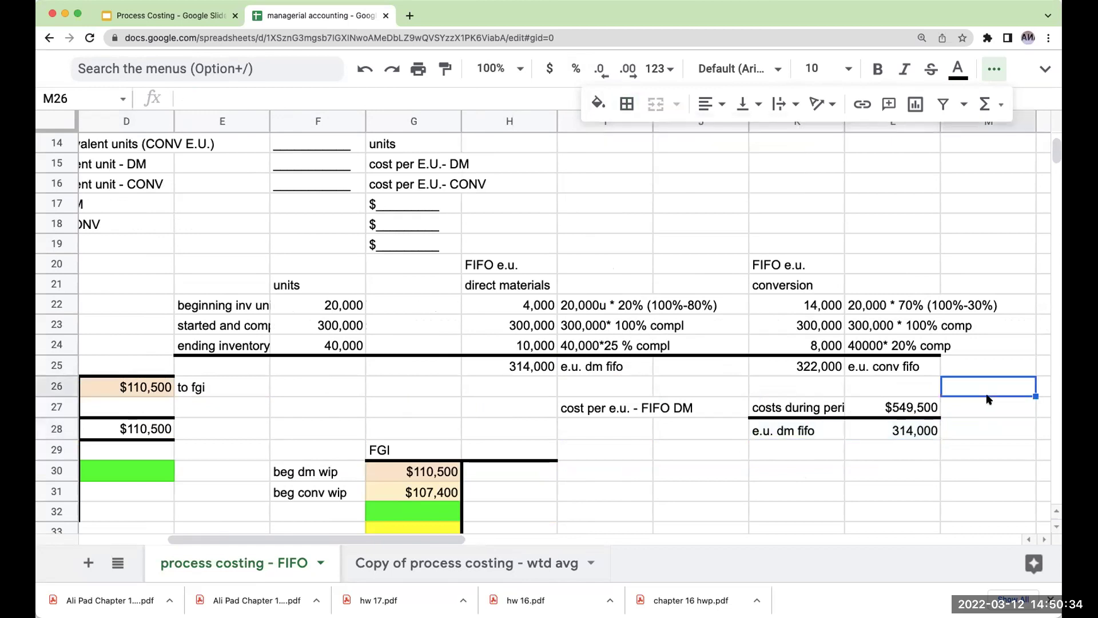
Step: Compute =L27/L28 in M27 and format it to two decimals, showing $1.75
left_click(989, 399)
type("+")
key("Left")
type("/")
key("Left")
key("Down")
key("Return")
key("Up")
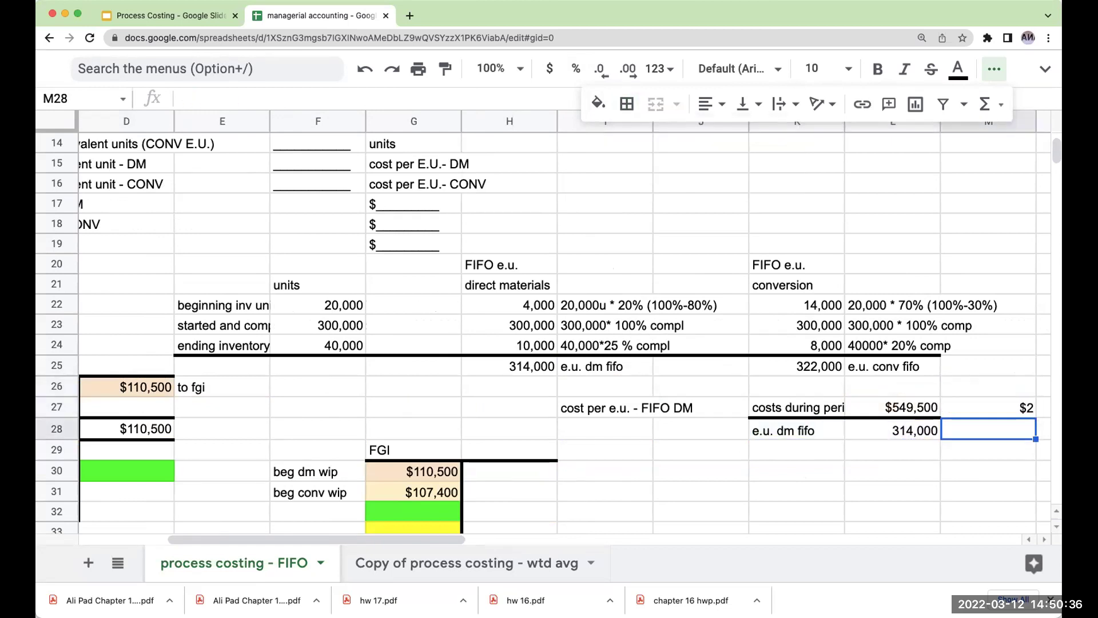
left_click(631, 70)
left_click(631, 70)
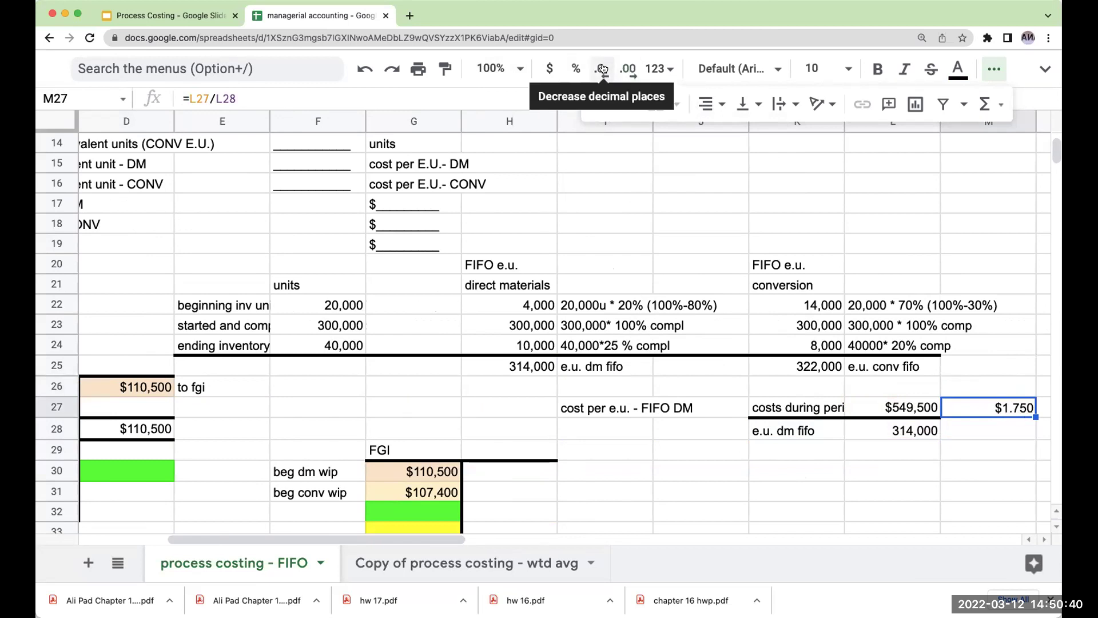
left_click(600, 69)
left_click(693, 450)
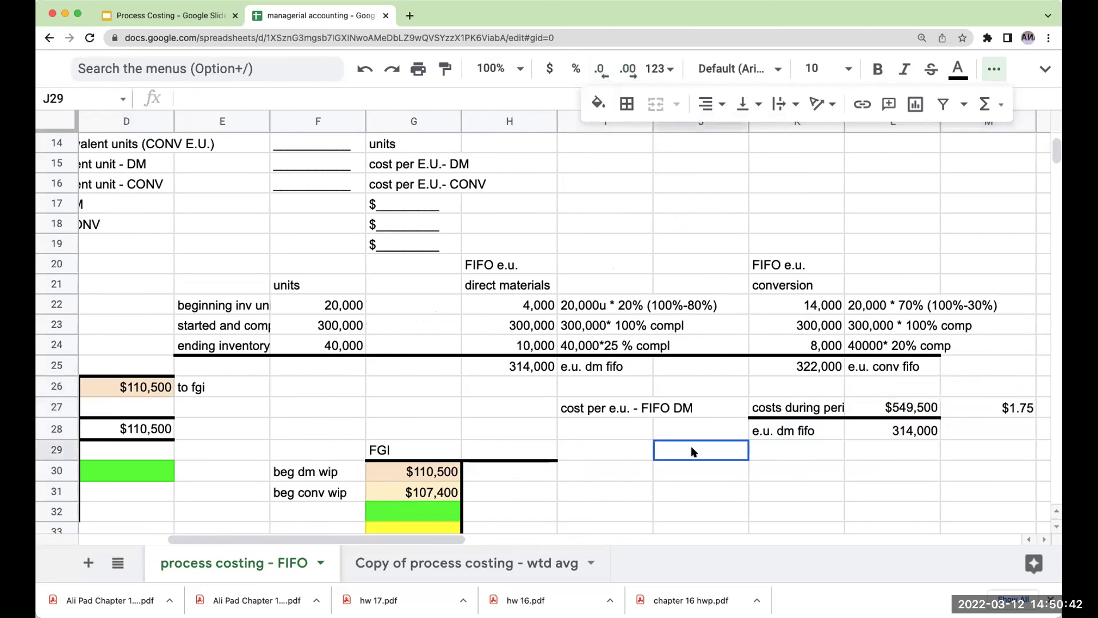
left_click(626, 477)
Step: Add labels 'cost per e.u. FIFO CONV' in I31, 'conv costs during pd' in K31, 'e.u. conv fifo' in K32
left_click(627, 492)
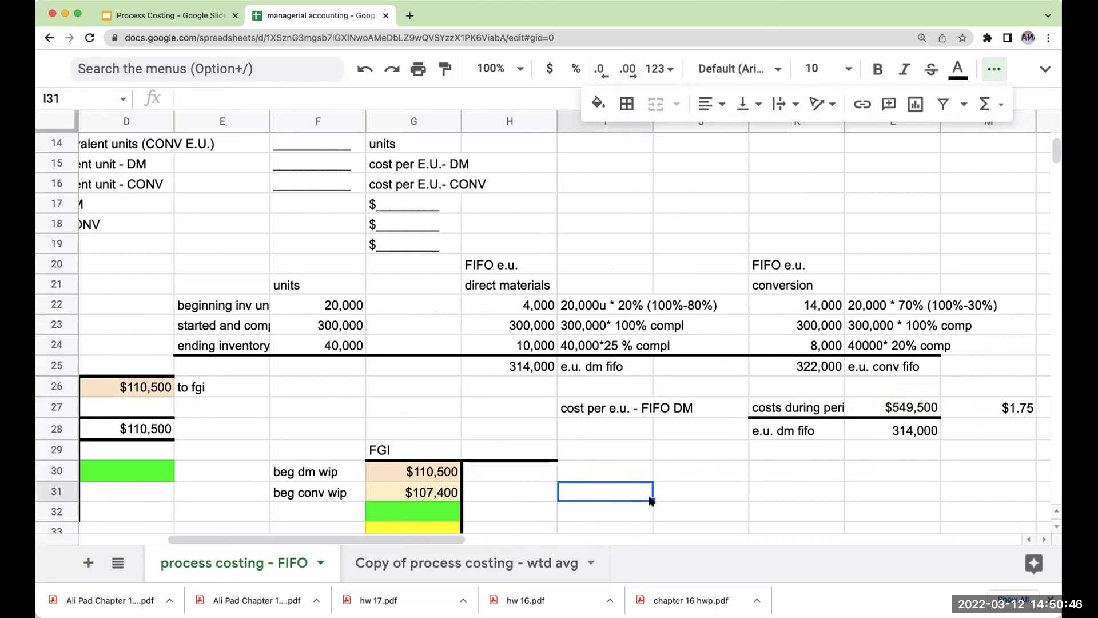
type("cost per u")
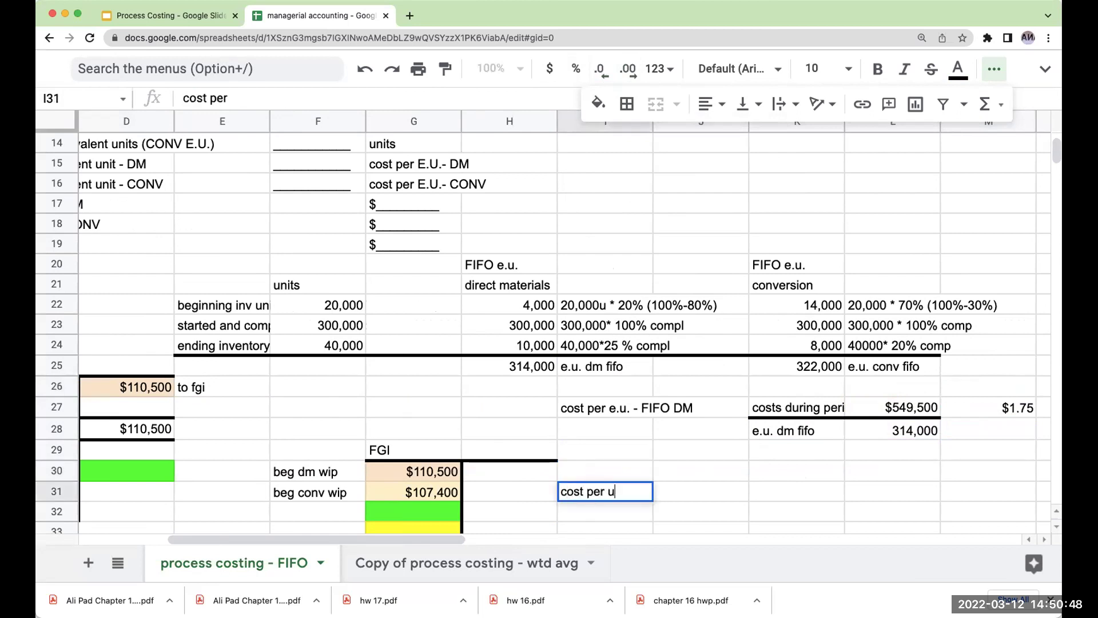
key("BackSpace")
type("e.u.")
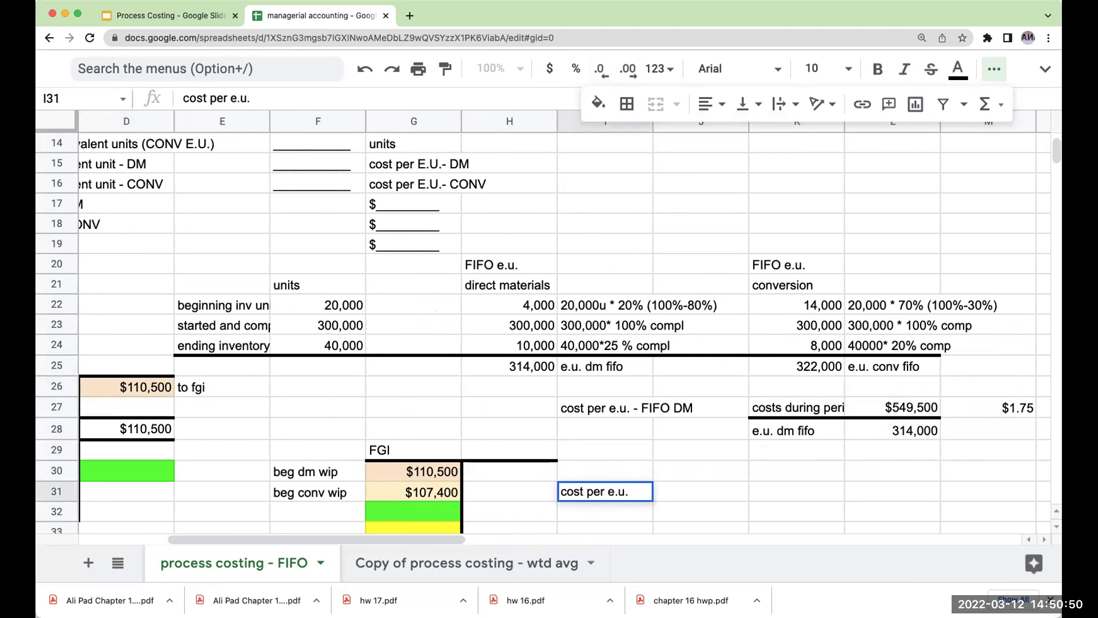
type(" FIFO CONV")
key("Return")
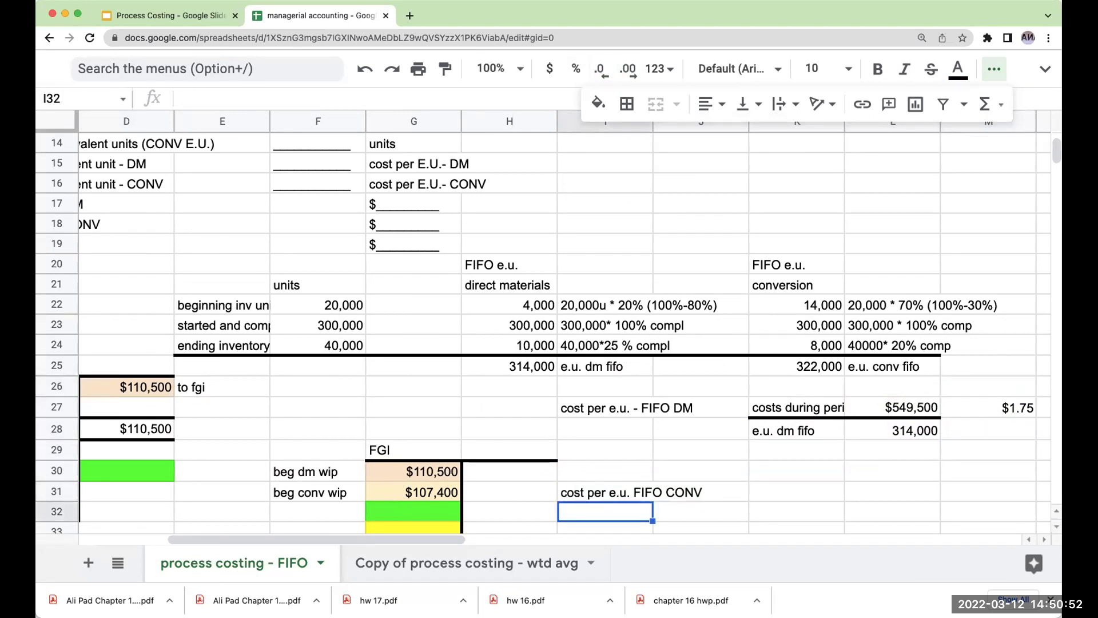
left_click(796, 491)
type("costs durin")
key("BackSpace")
key("BackSpace")
key("BackSpace")
key("BackSpace")
key("BackSpace")
key("BackSpace")
key("BackSpace")
key("BackSpace")
key("BackSpace")
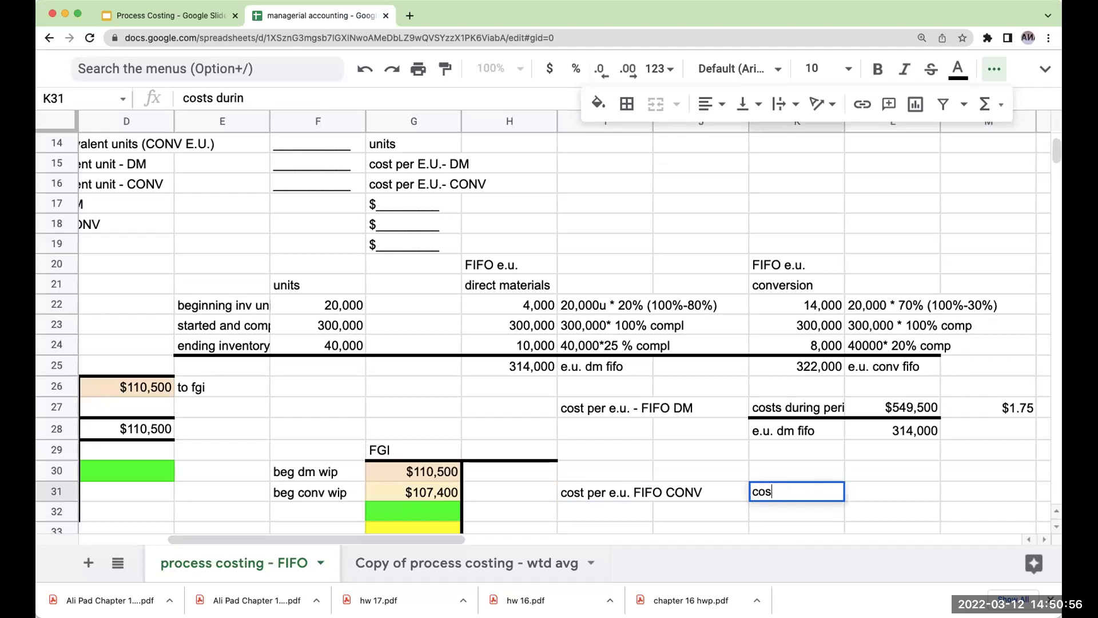
type("nv costs during pd")
key("Return")
type("e.u. conv fifo")
key("Return")
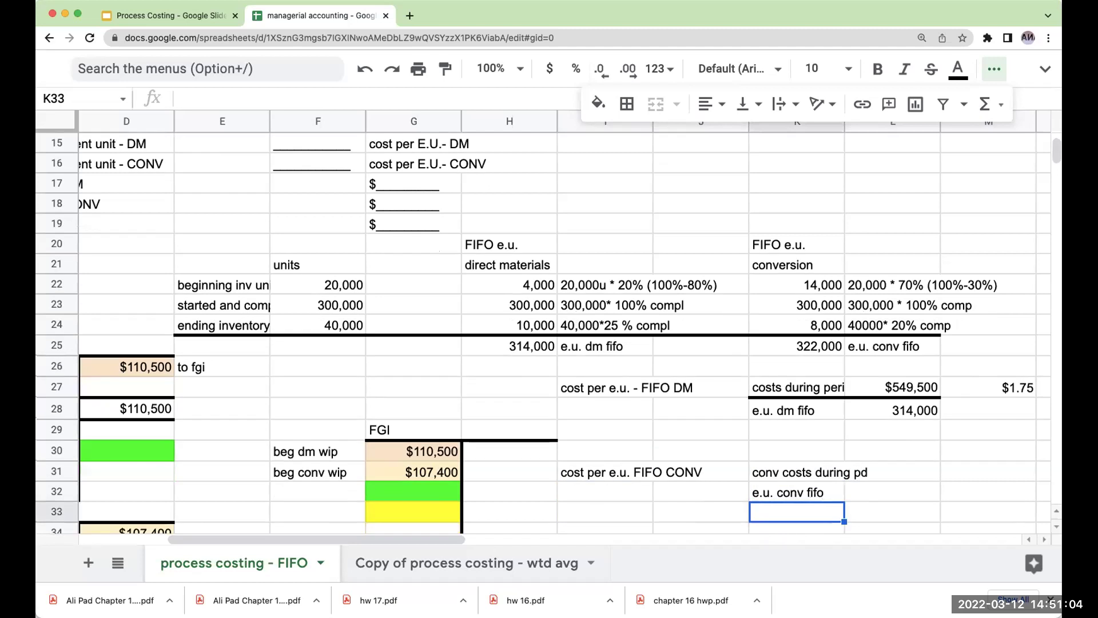
Step: Link L32 to the 322,000 conversion equivalent units
left_click(892, 491)
type("+")
key("Left")
key("Up")
key("Up")
key("Up")
key("Up")
key("Up")
key("Up")
key("Up")
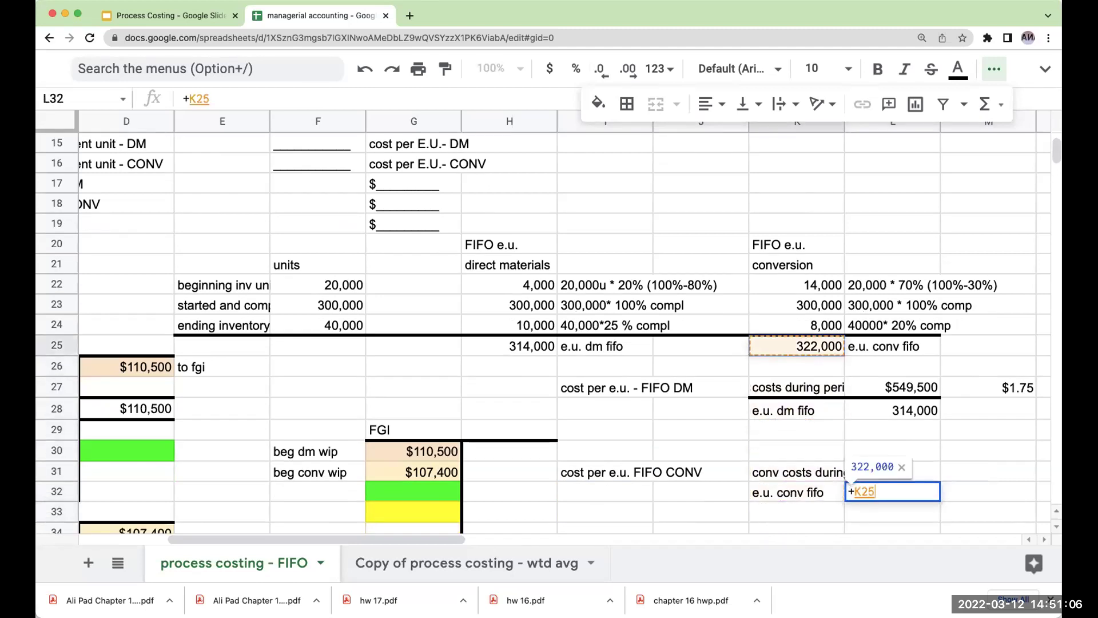
key("Return")
Step: Link L31 to the $483,000 conversion costs added during the period
key("Up")
key("Up")
type("+")
key("Left")
key("Left")
key("Left")
key("Left")
key("Down")
key("Down")
key("Down")
key("Left")
key("Left")
key("Left")
key("Left")
key("Left")
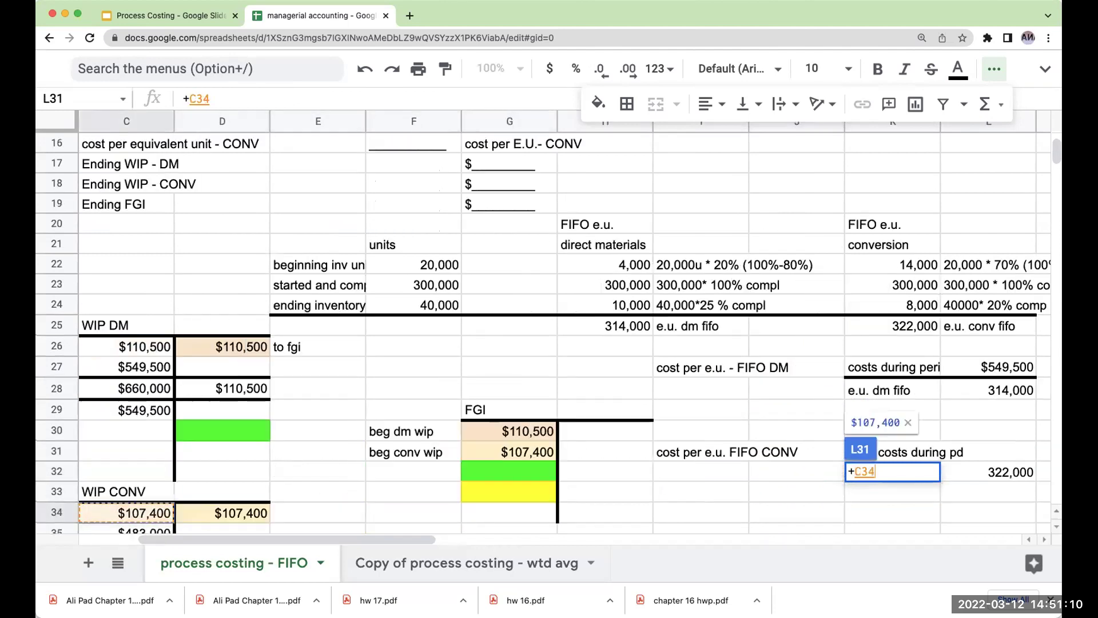
key("Down")
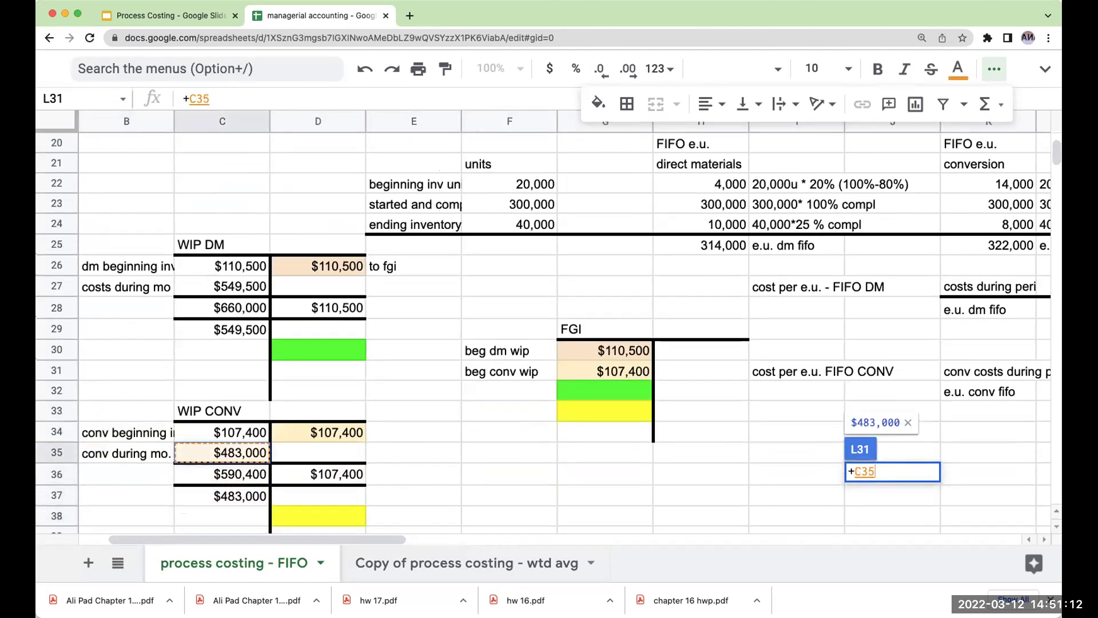
key("Return")
key("Up")
key("Left")
key("Up")
key("Down")
key("Up")
key("Up")
key("Up")
key("Up")
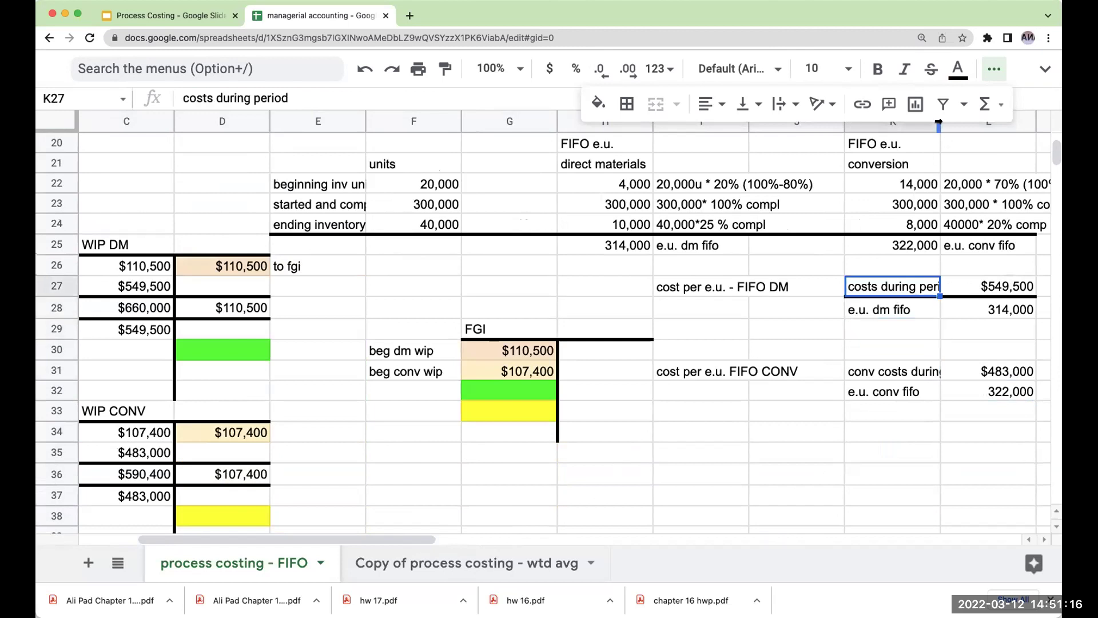
Step: Widen column K and change the K27 label to 'dm costs during period'
left_click_drag(938, 122, 964, 122)
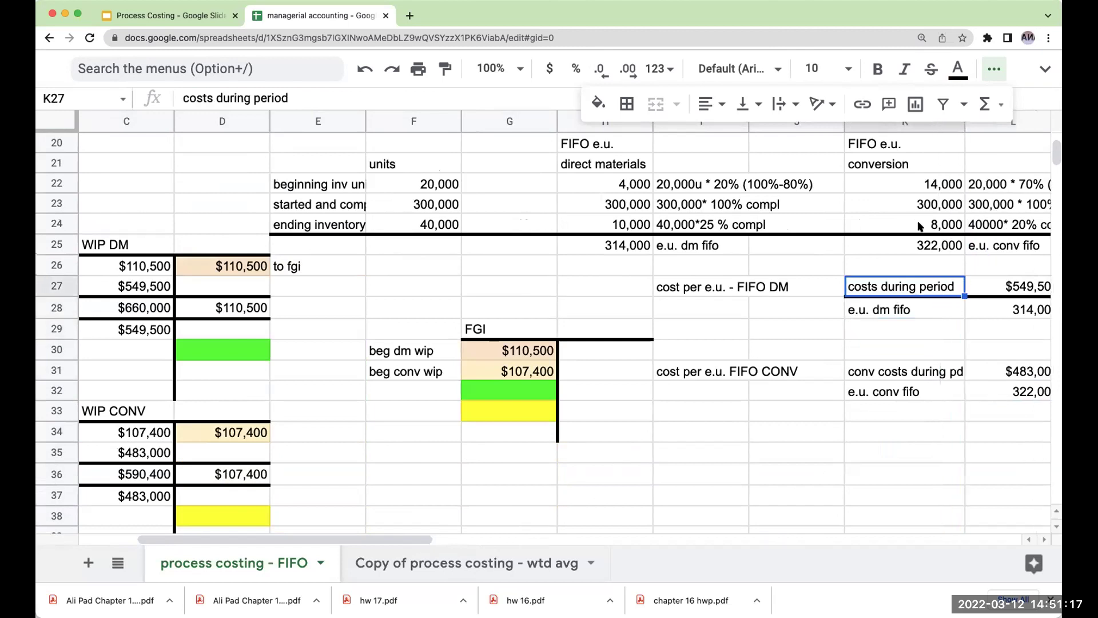
left_click(179, 98)
type("dm")
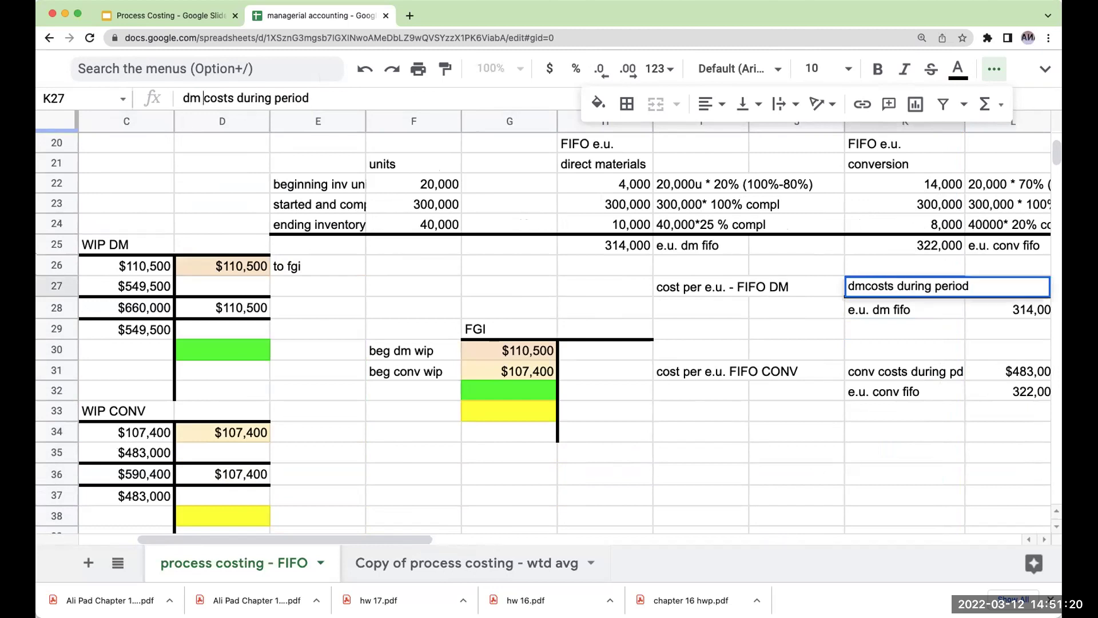
key("Return")
key("Down")
key("Down")
key("Down")
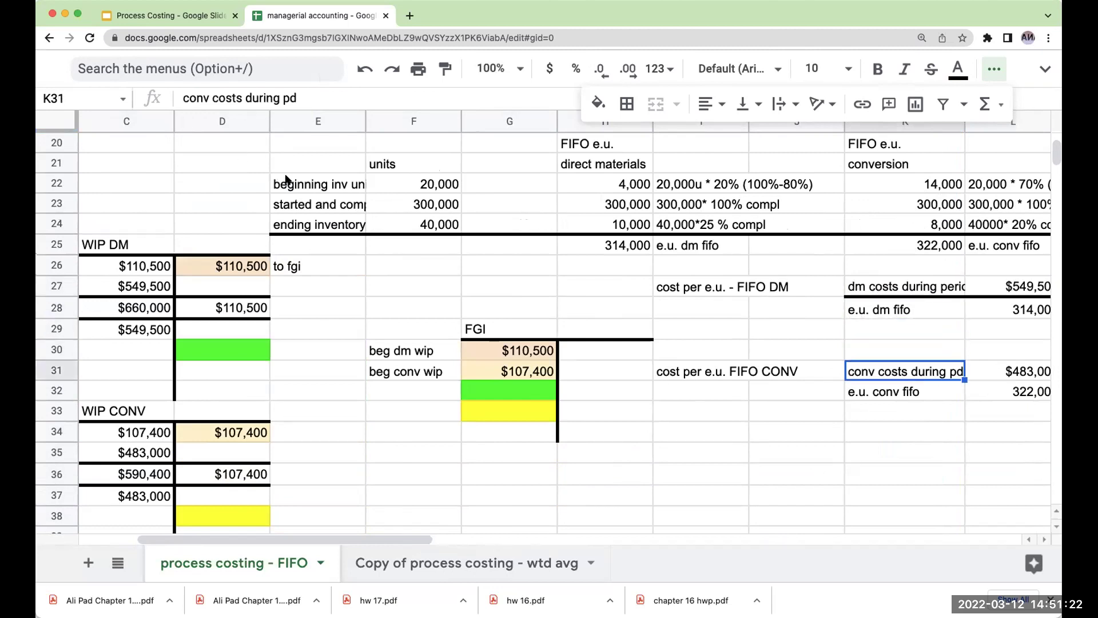
Step: Add a thick top border to K32:L32 above the conversion units
left_click(858, 446)
left_click_drag(910, 394, 979, 391)
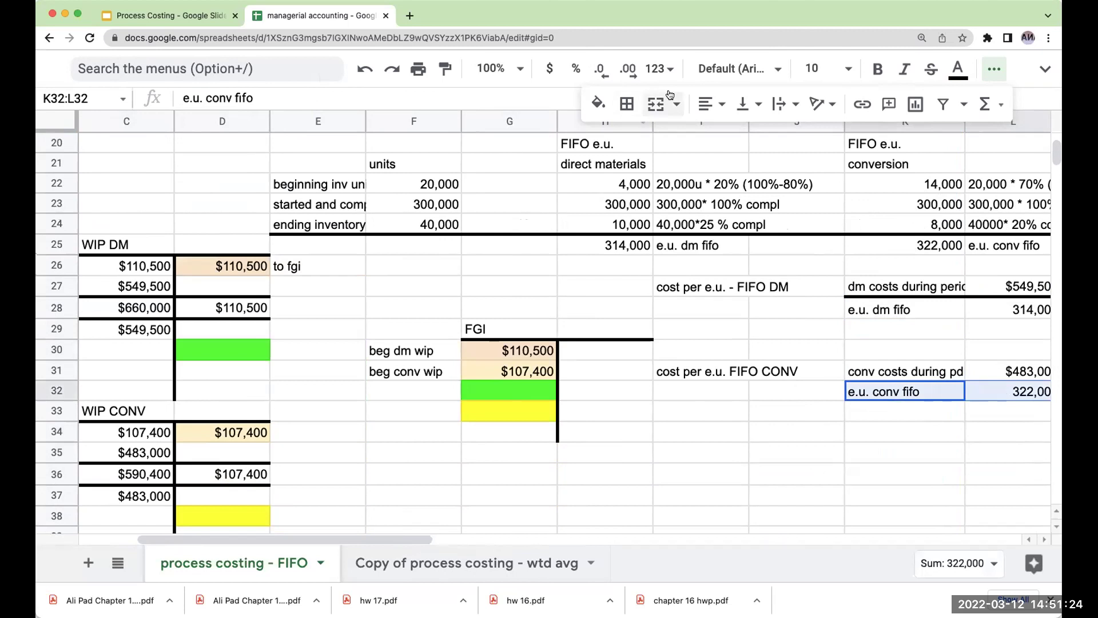
left_click(627, 104)
left_click(661, 172)
left_click(816, 423)
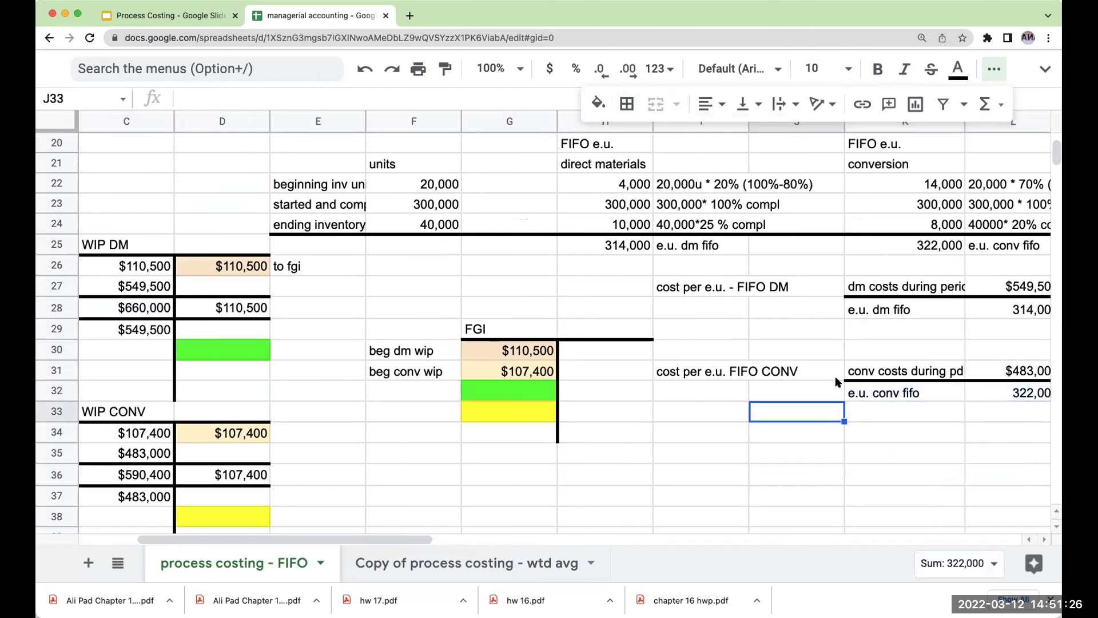
Step: Enter =L31/L32 in M31 for conversion cost per equivalent unit
key("Right")
key("Right")
key("Right")
key("Up")
key("Up")
type("=L31/L32")
key("Return")
key("Up")
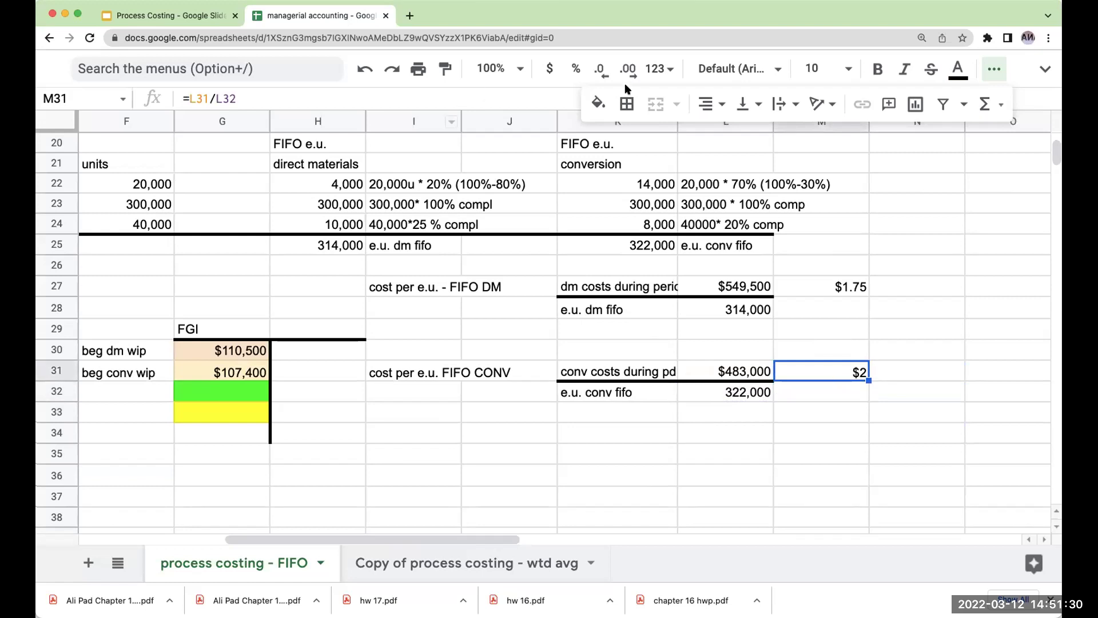
Step: Increase M31's decimal places so it reads $1.50
left_click(628, 69)
left_click(628, 68)
left_click(415, 474)
key("Left")
key("Left")
key("Left")
key("Left")
key("Left")
Step: Review the WIP DM, conversion and FGI T-account figures, including the $110,500 transferred
key("Up")
key("Up")
key("Up")
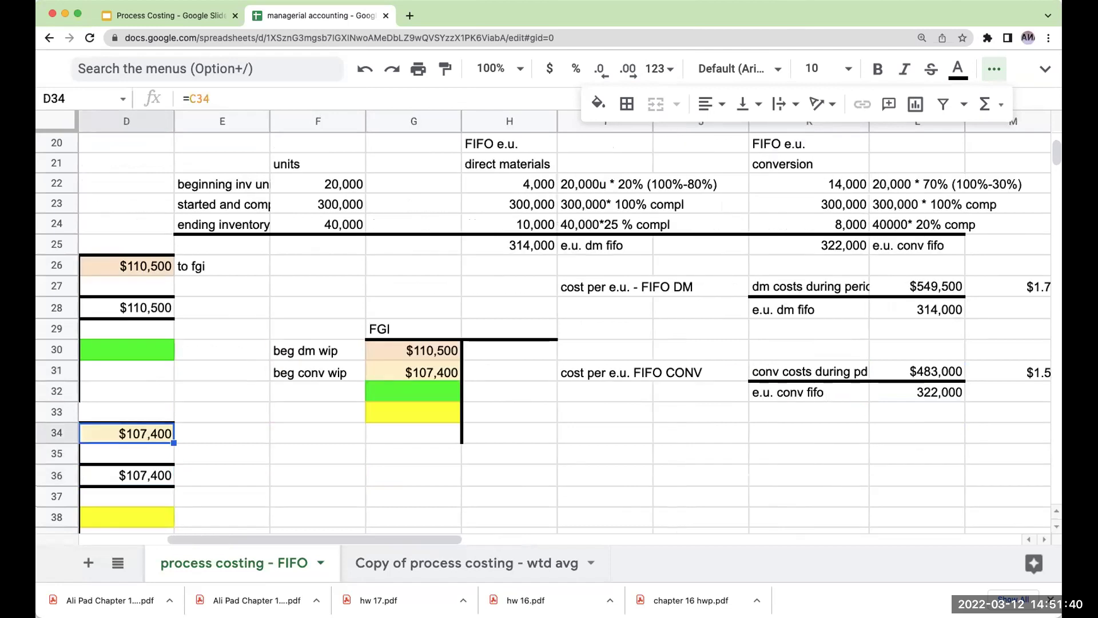
key("Left")
key("Up")
key("Left")
key("Up")
key("Up")
key("Up")
key("Up")
key("Right")
key("Up")
key("Right")
key("Up")
key("Right")
key("Right")
key("Down")
key("Down")
key("Down")
key("Down")
key("Right")
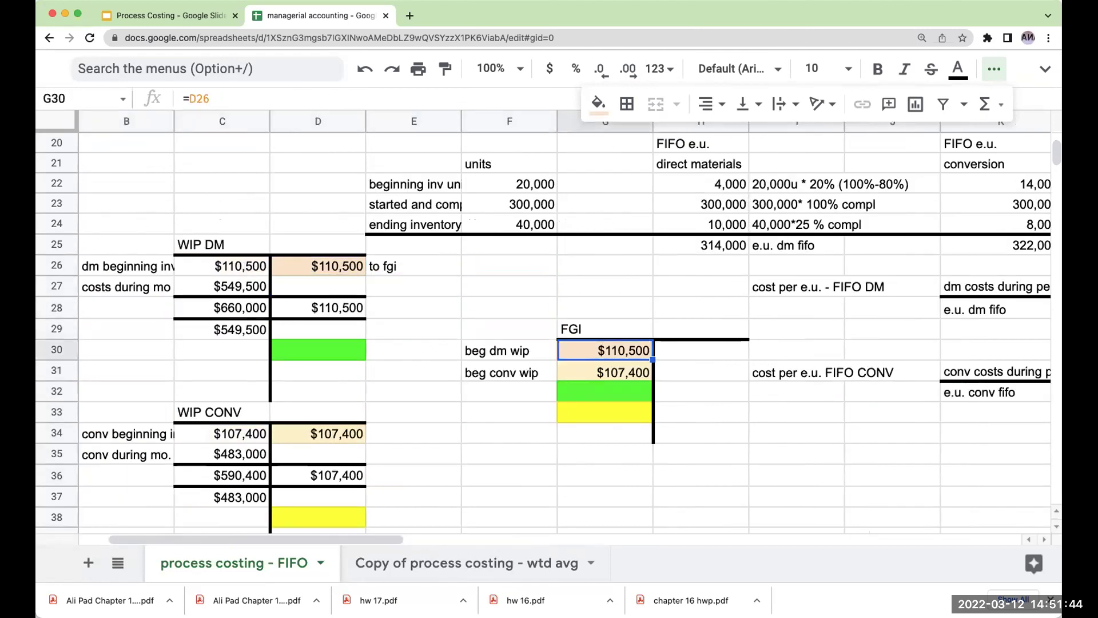
key("Right")
key("Right")
key("Right")
key("Right")
key("Right")
key("Right")
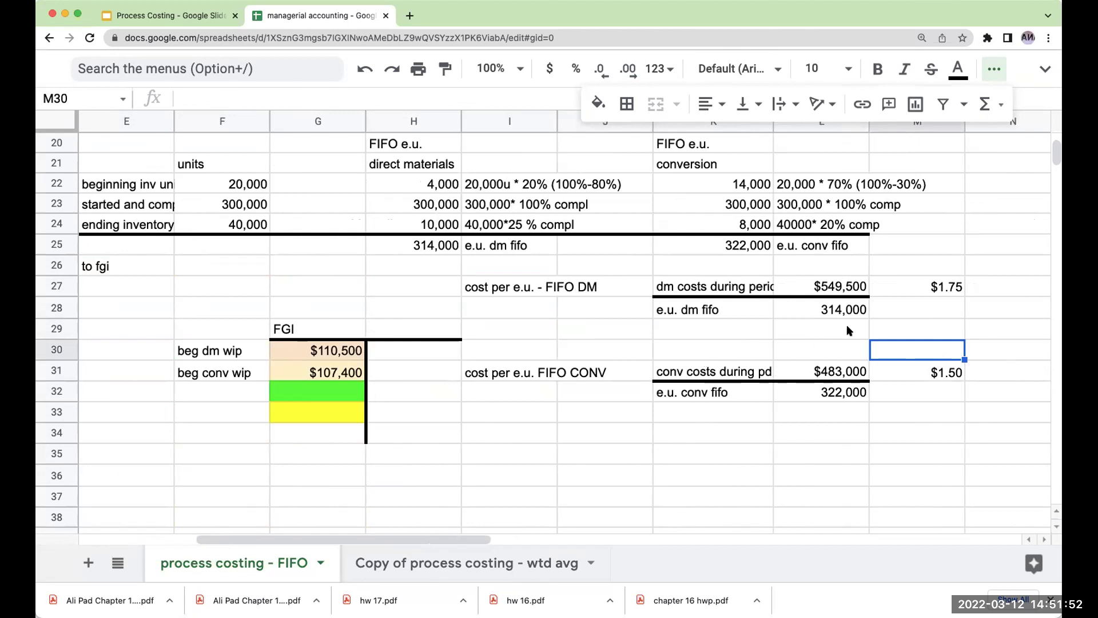
Step: Fill the equivalent-unit answers with formulas giving 314,000 for DM and 322,000 for conversion
left_click(818, 284)
left_click(706, 179)
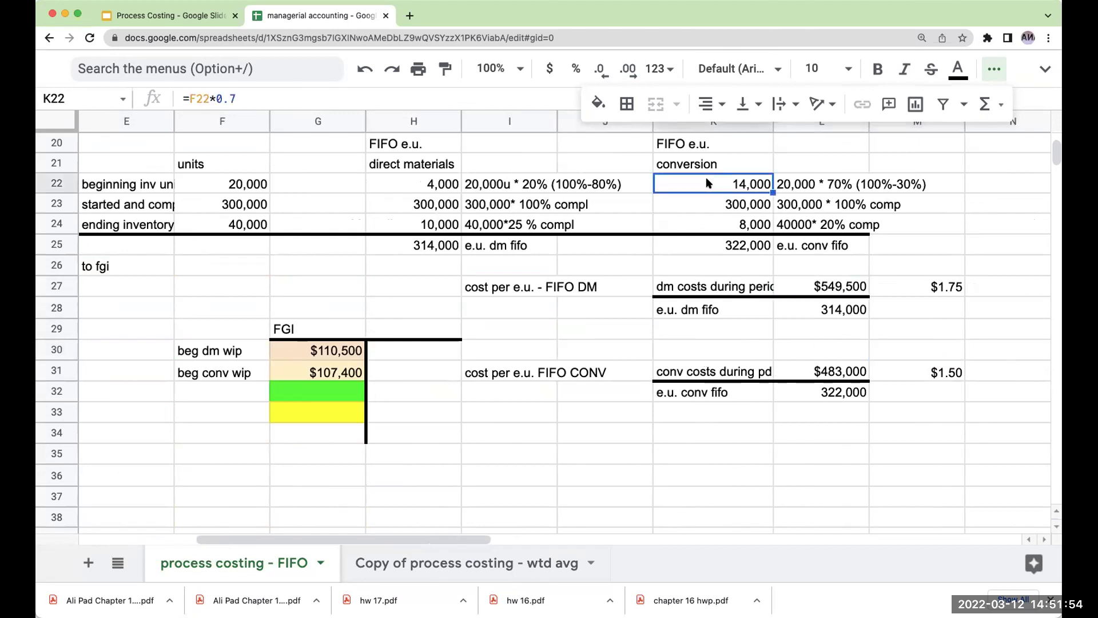
scroll(597, 345, "up", 5)
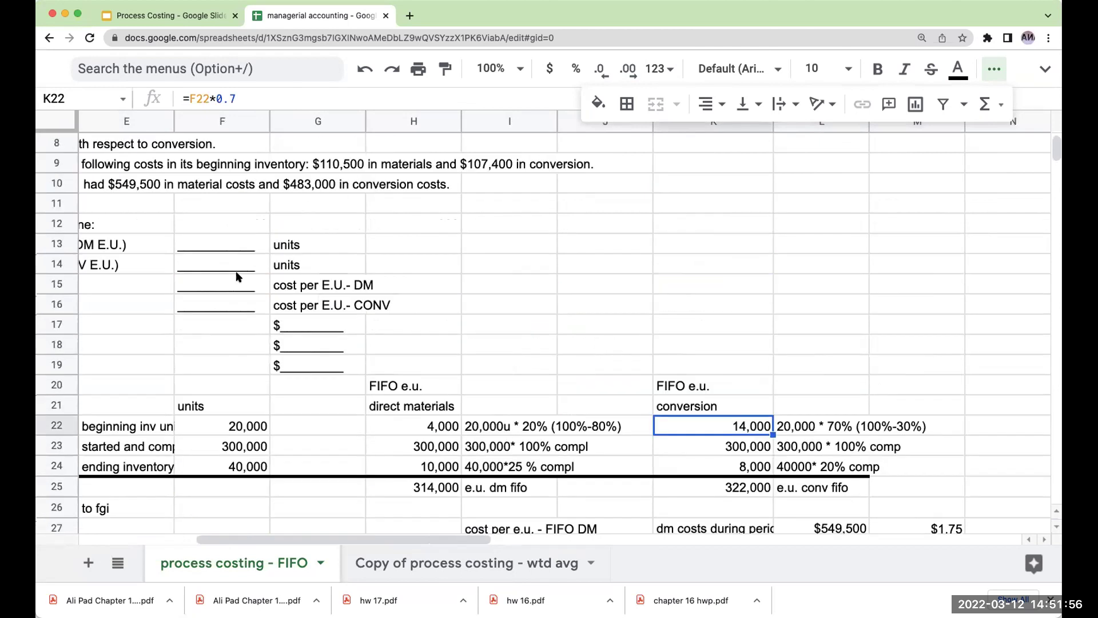
scroll(507, 264, "left", 5)
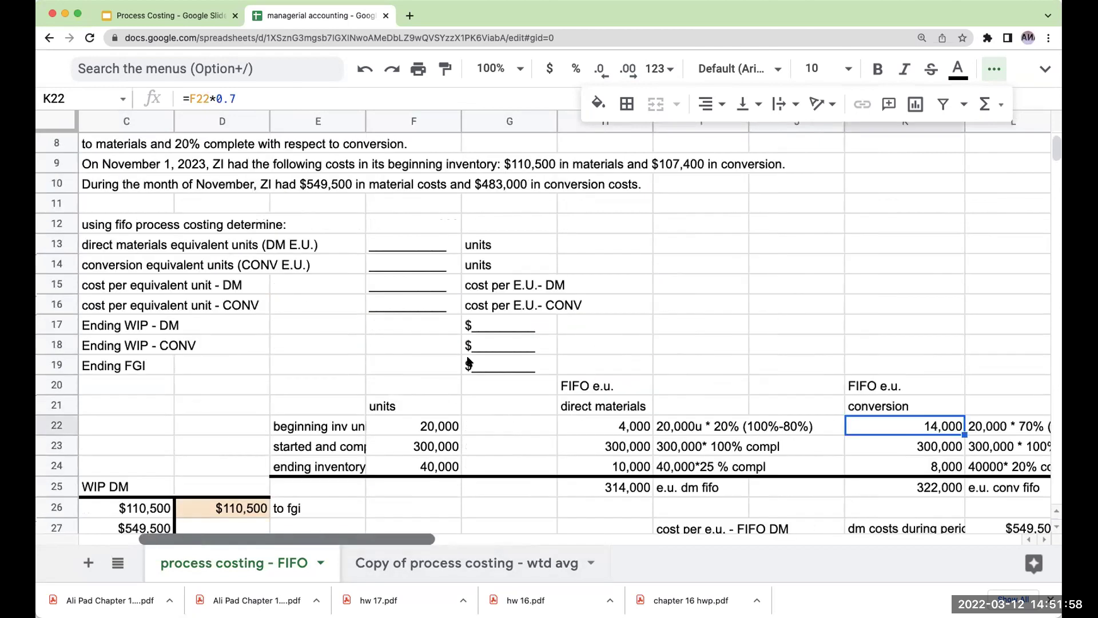
left_click(474, 250)
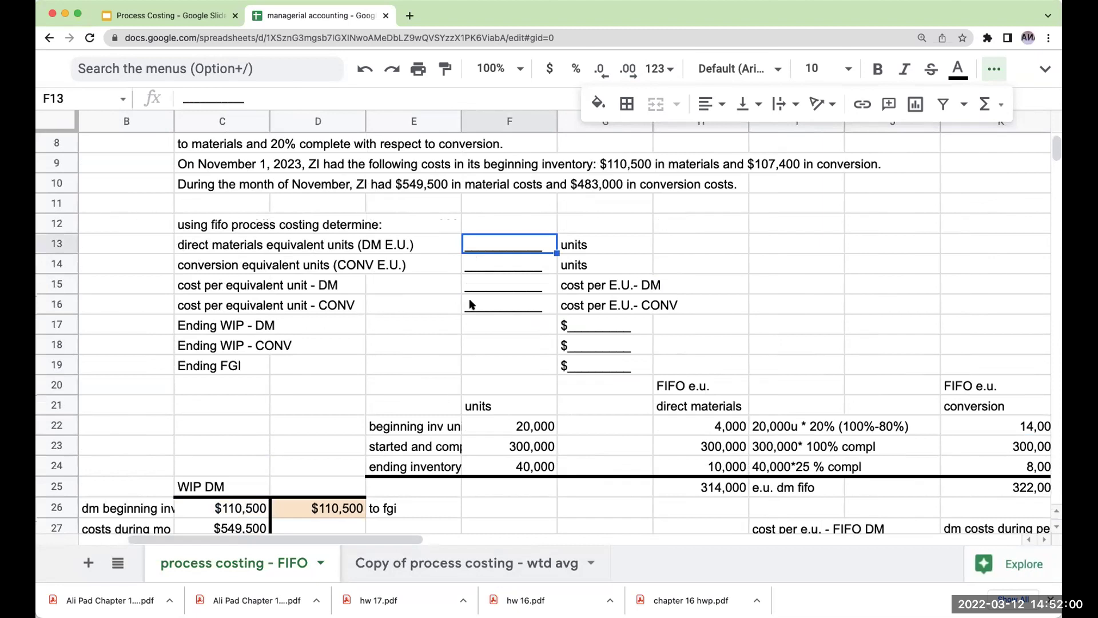
type("=")
left_click(735, 492)
key("Return")
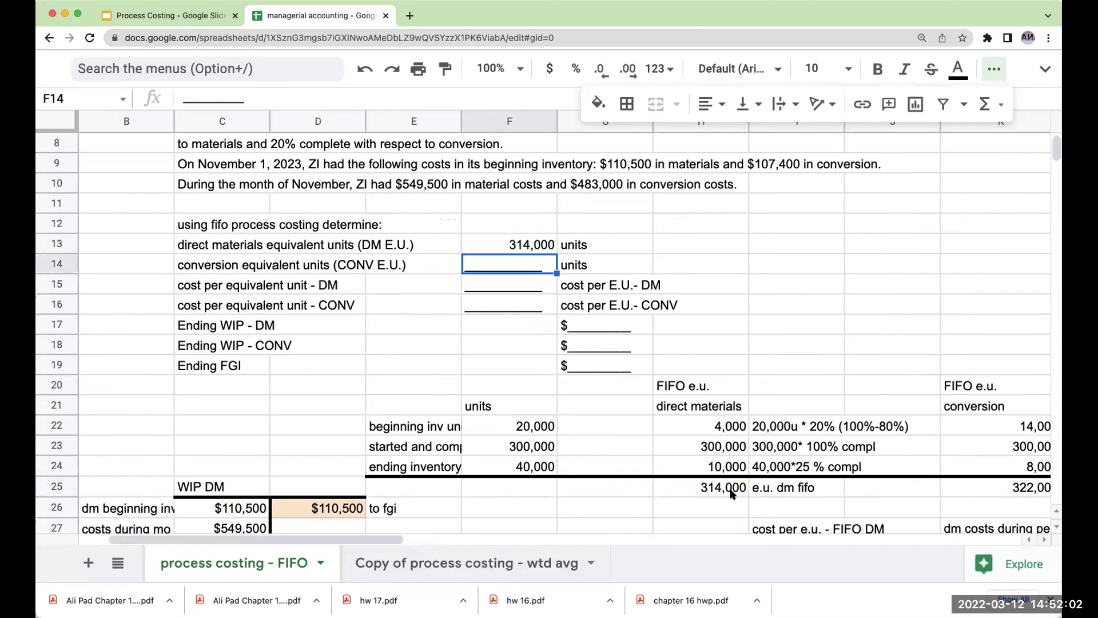
type("=")
left_click(1048, 492)
key("Return")
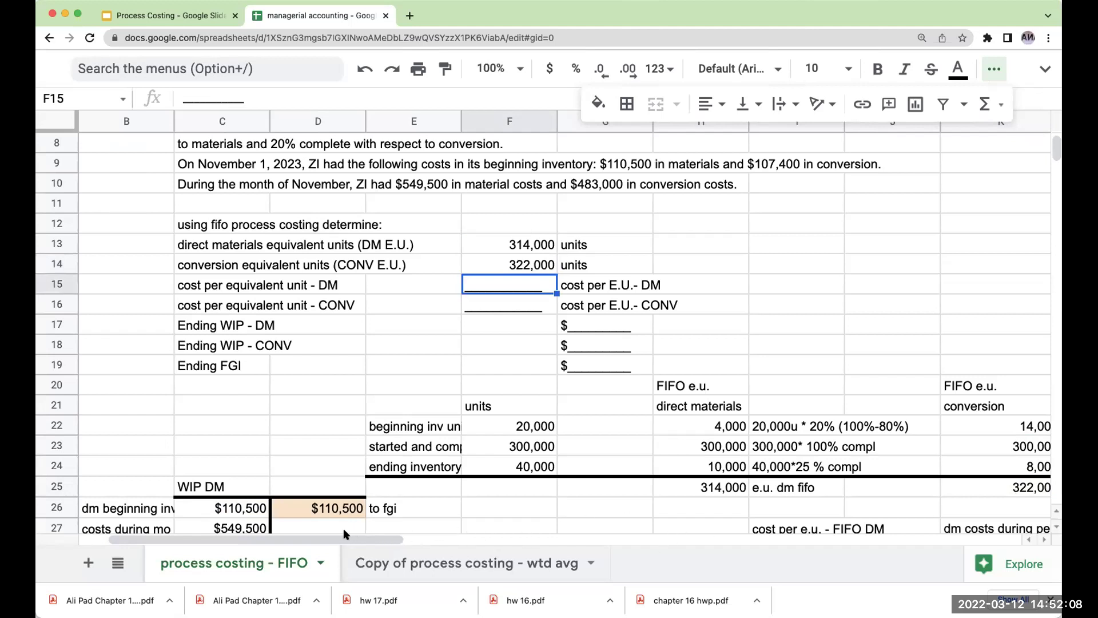
Step: Fill the cost-per-unit answers by referencing M27 ($1.75) and M31 ($1.50)
left_click_drag(345, 538, 472, 532)
type("+")
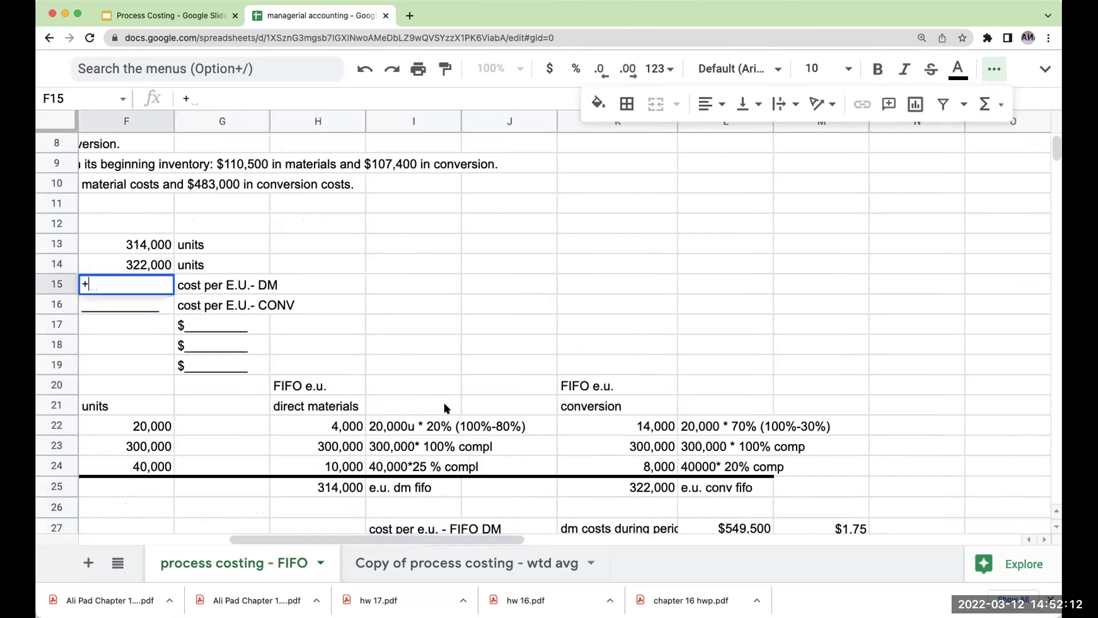
scroll(798, 438, "down", 2)
left_click(838, 472)
key("Return")
type("+")
scroll(835, 474, "down", 2)
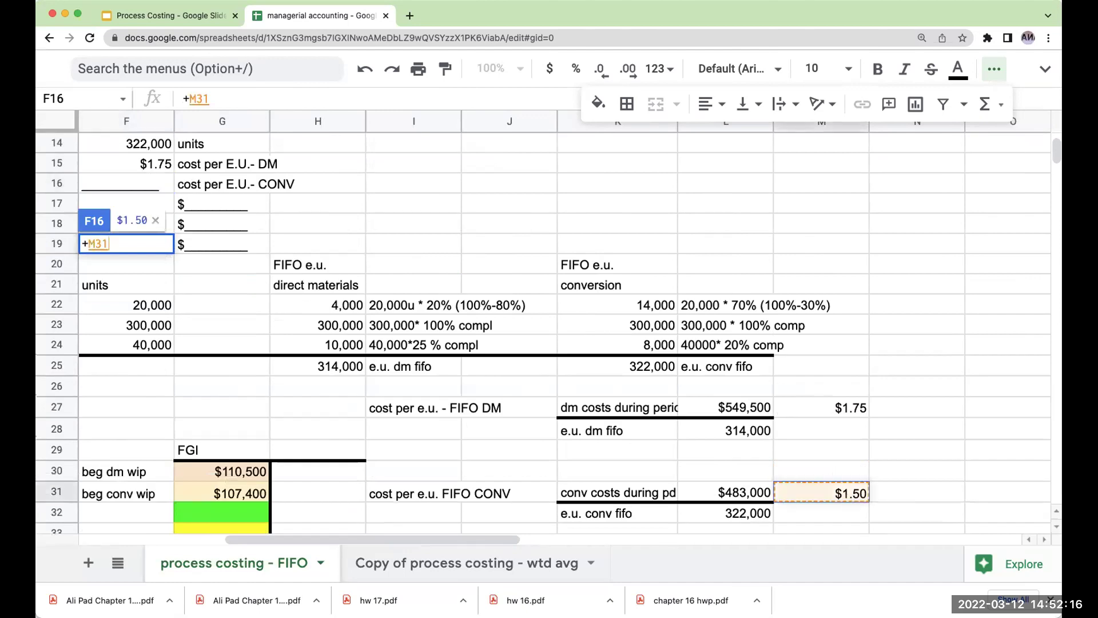
left_click(847, 494)
key("Return")
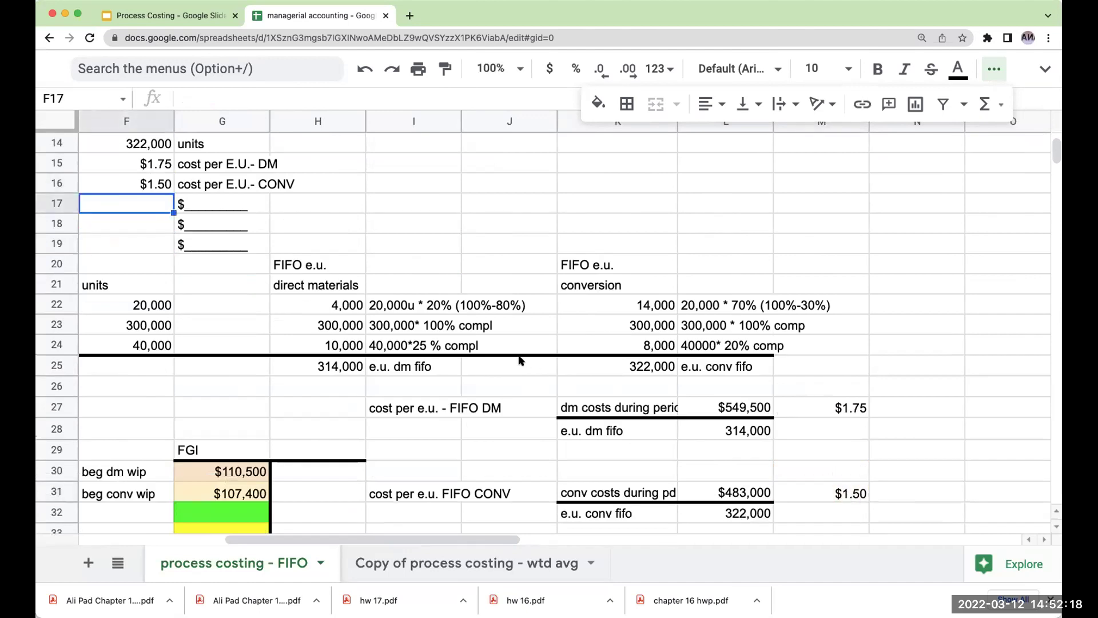
scroll(550, 424, "left", 5)
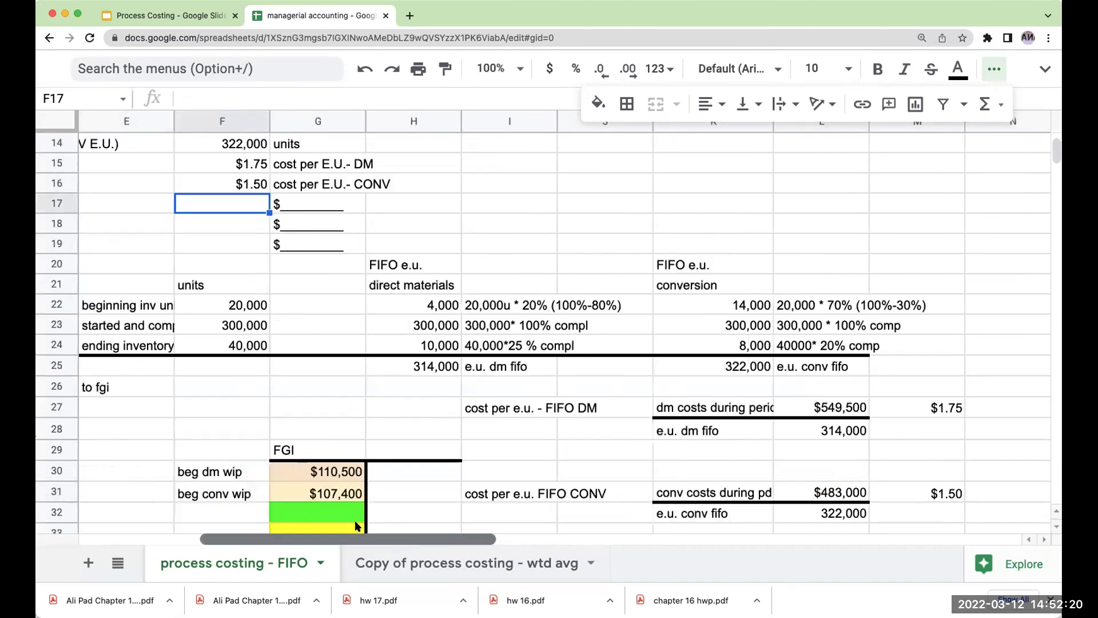
scroll(550, 430, "down", 4)
scroll(551, 433, "down", 3)
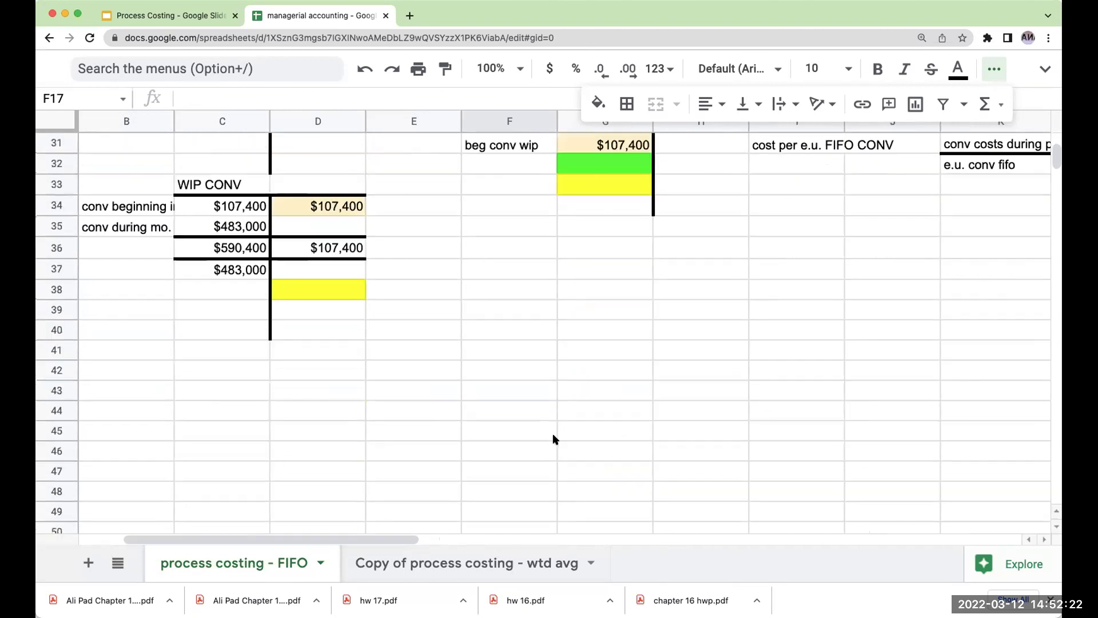
scroll(553, 433, "up", 5)
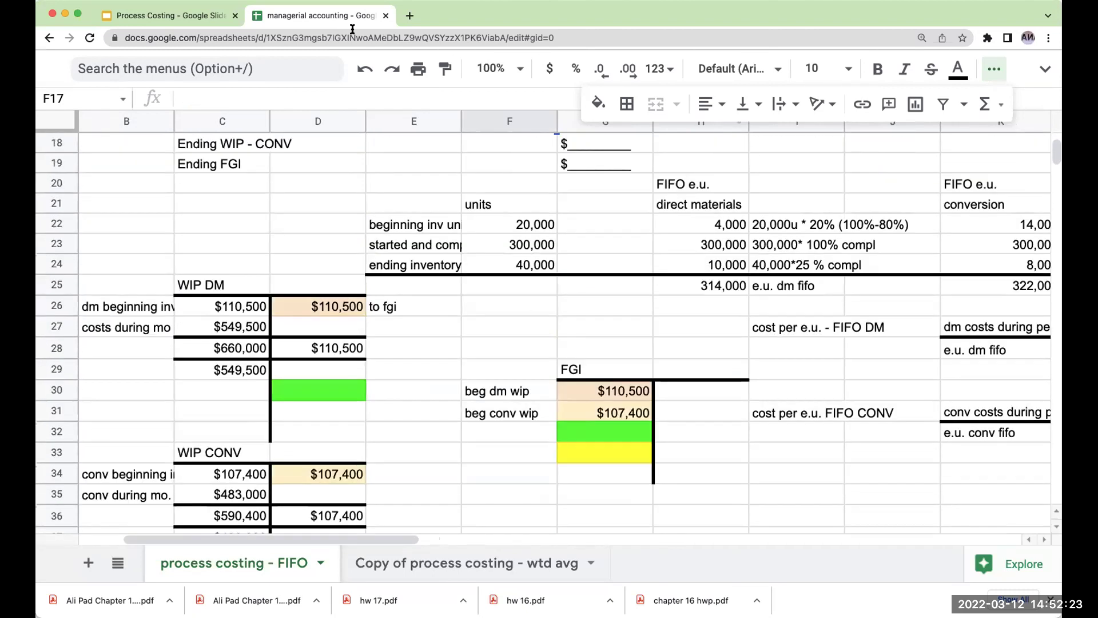
Step: Play slide 22, 'Thank you!', of the Process Costing deck as a full-screen slideshow
left_click(166, 16)
scroll(155, 461, "down", 3)
left_click(155, 474)
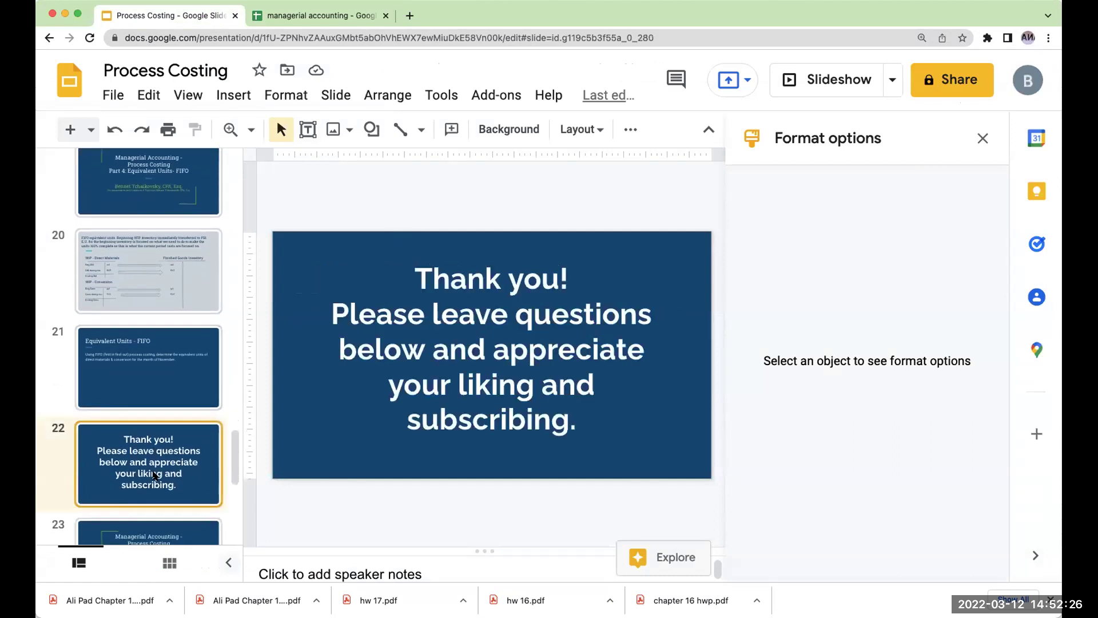
left_click(835, 81)
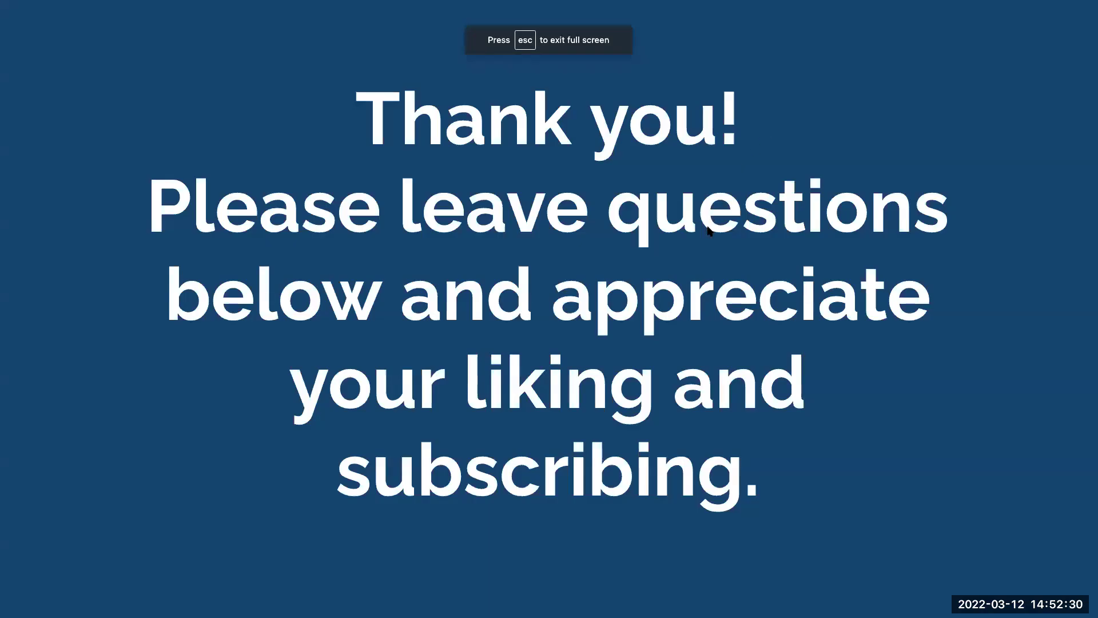